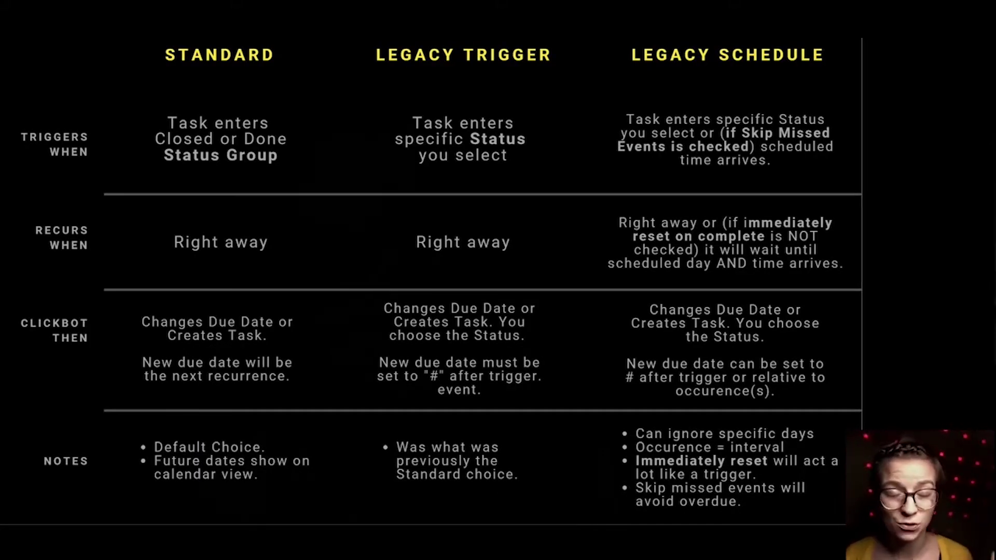
Step: Open the first task's recurrence settings to view the Weekly and Recur When Closed choices
click(794, 224)
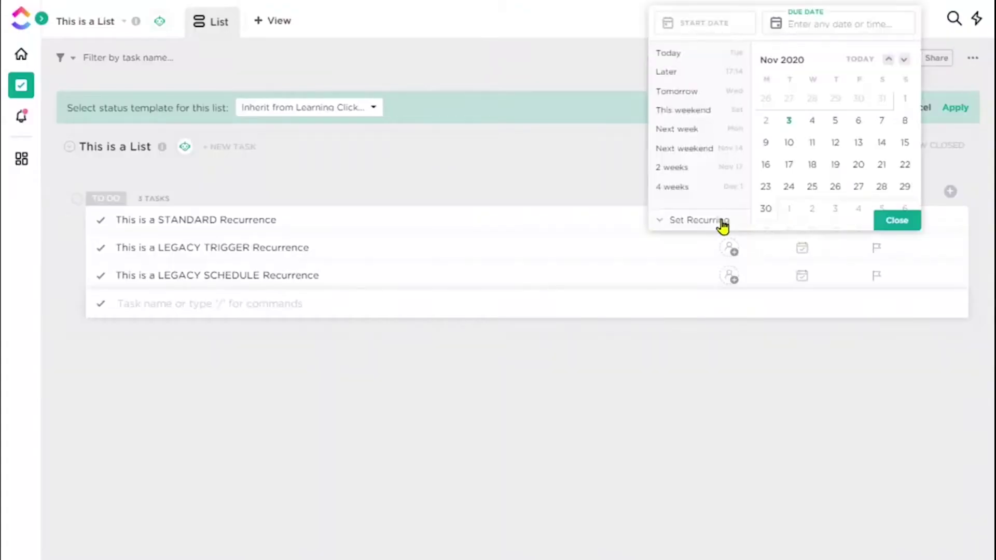
click(722, 223)
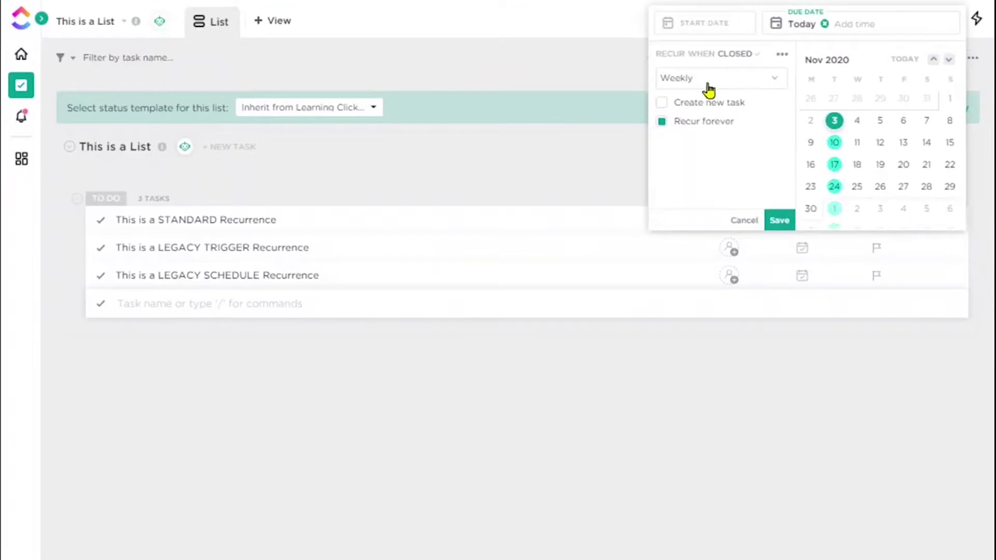
click(731, 62)
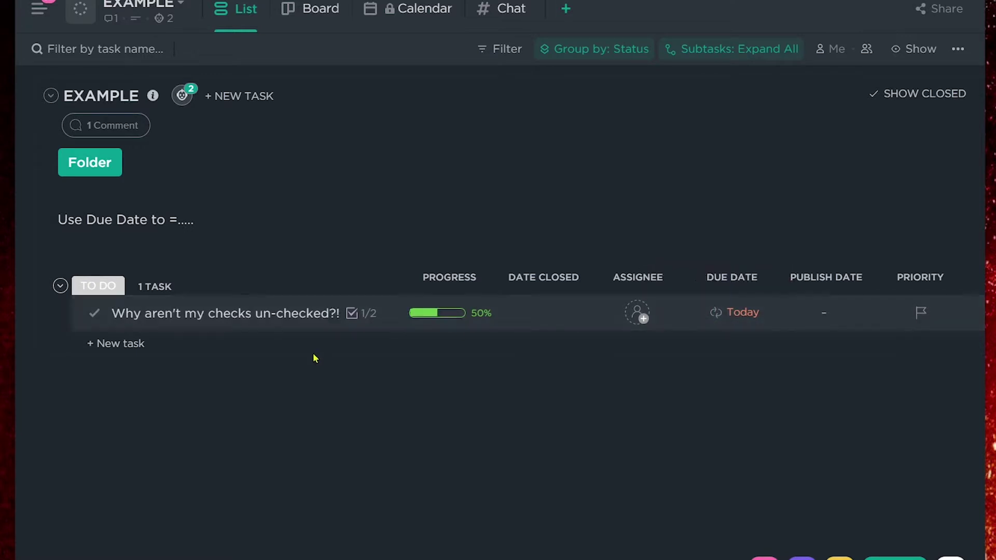
Step: Set 'Why aren't my checks un-checked?!' to recur weekly, then complete it despite one unticked checklist item
click(250, 325)
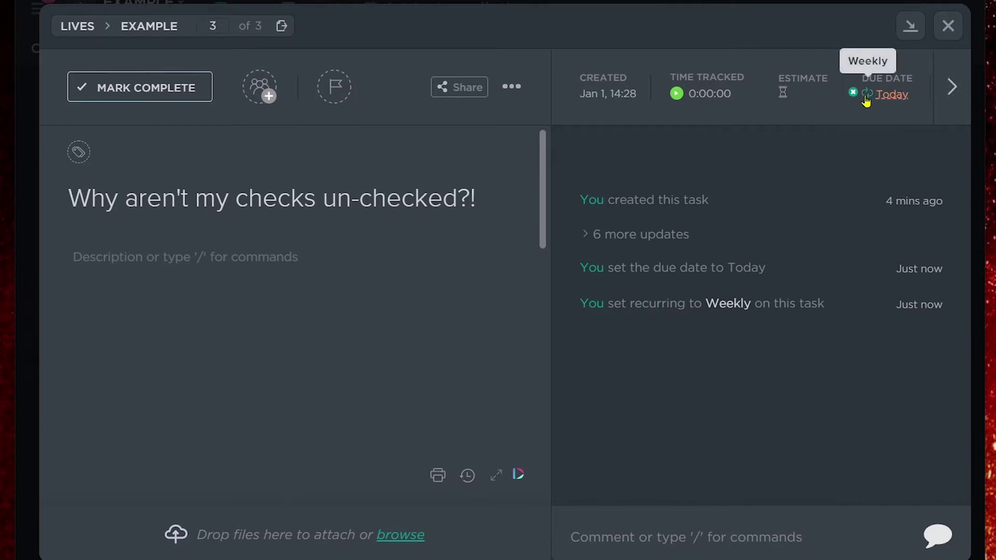
scroll(370, 281, down, 5)
scroll(371, 281, down, 5)
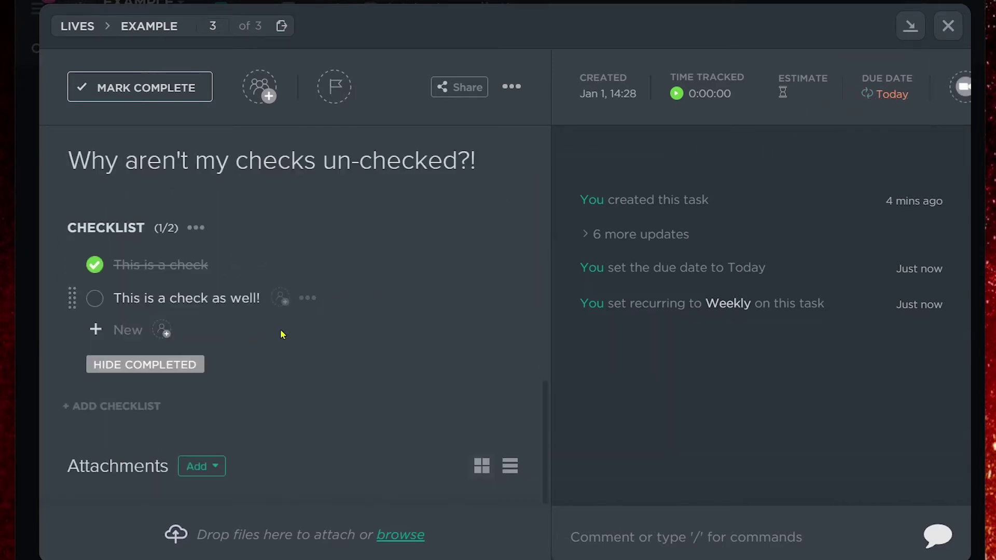
click(888, 95)
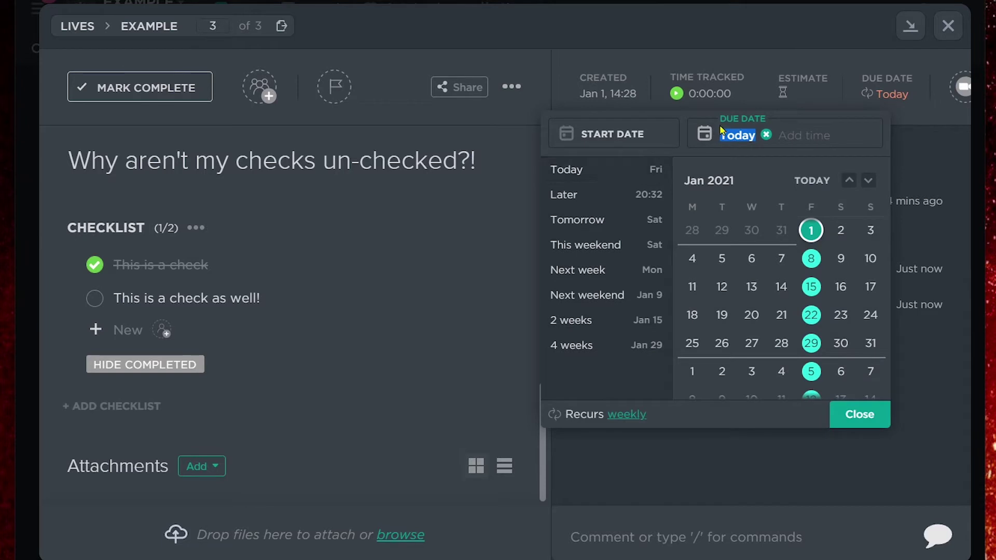
click(577, 422)
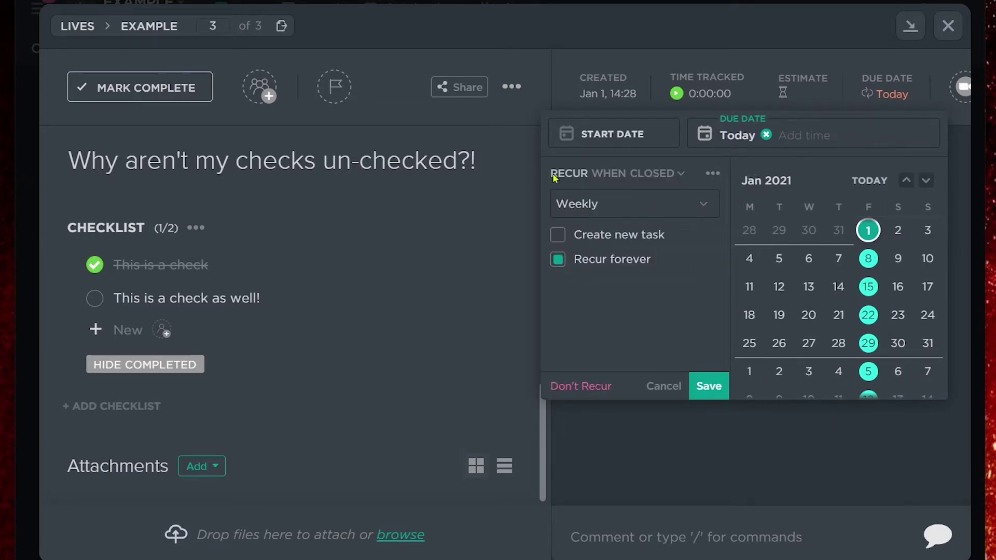
click(708, 386)
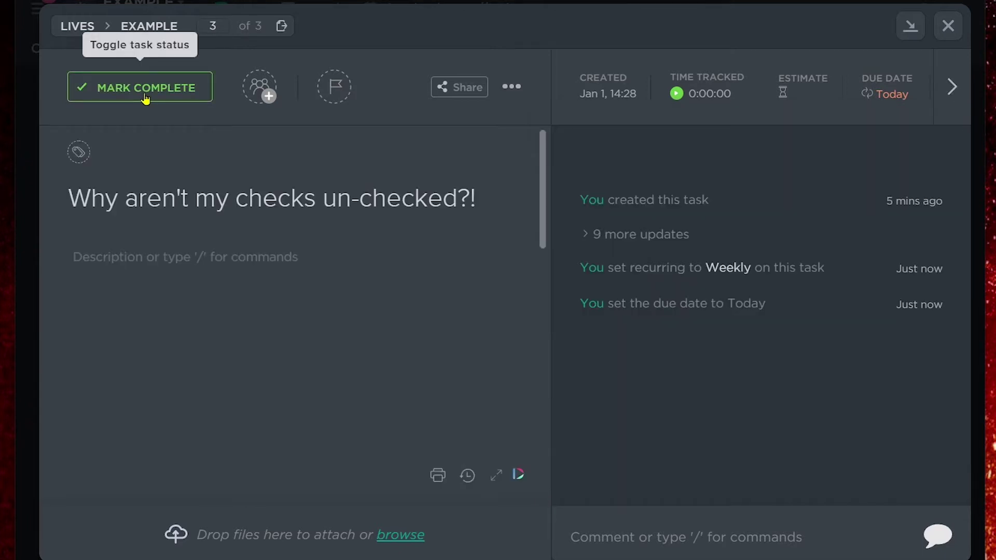
click(146, 99)
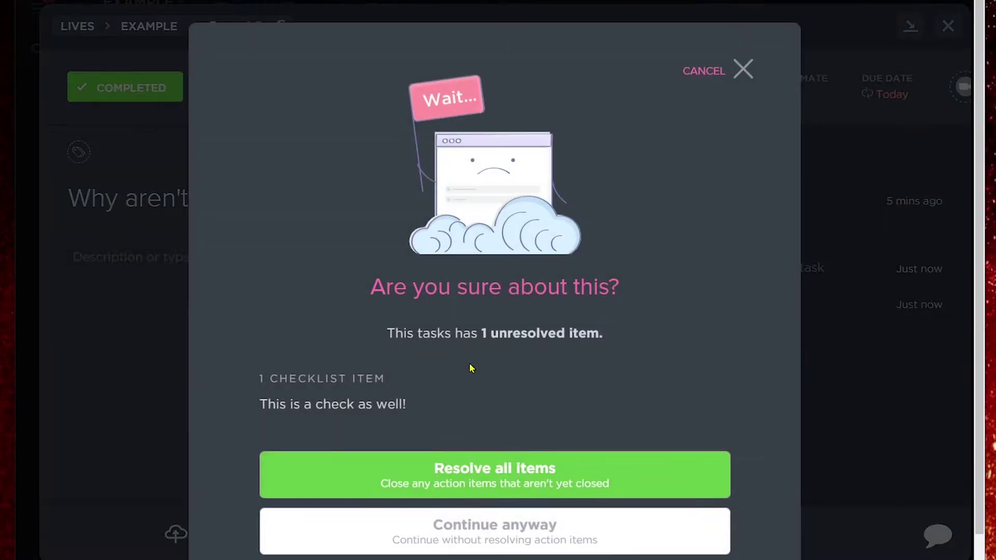
click(537, 546)
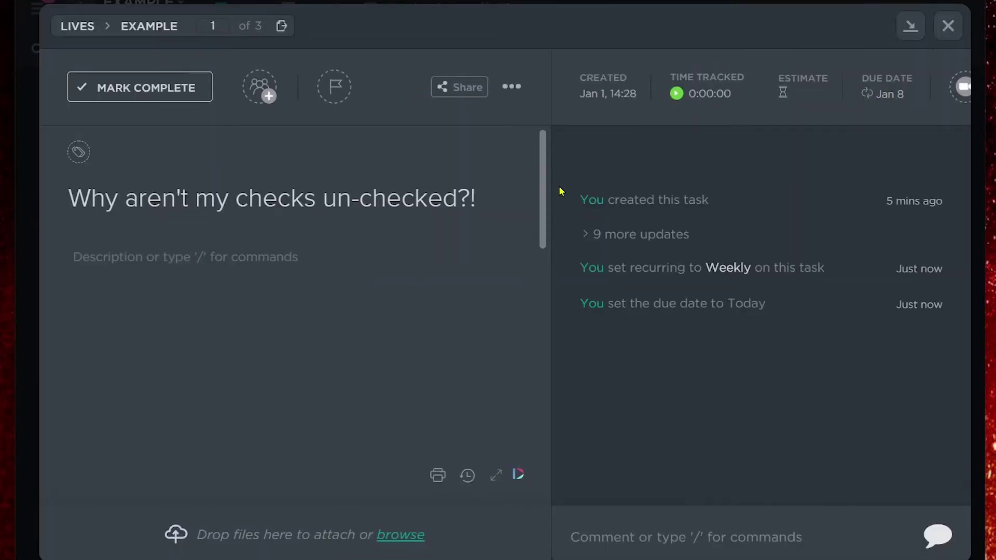
Step: Tick the second checklist item and complete the task again, rolling its due date to Jan 15
drag(546, 167, 554, 400)
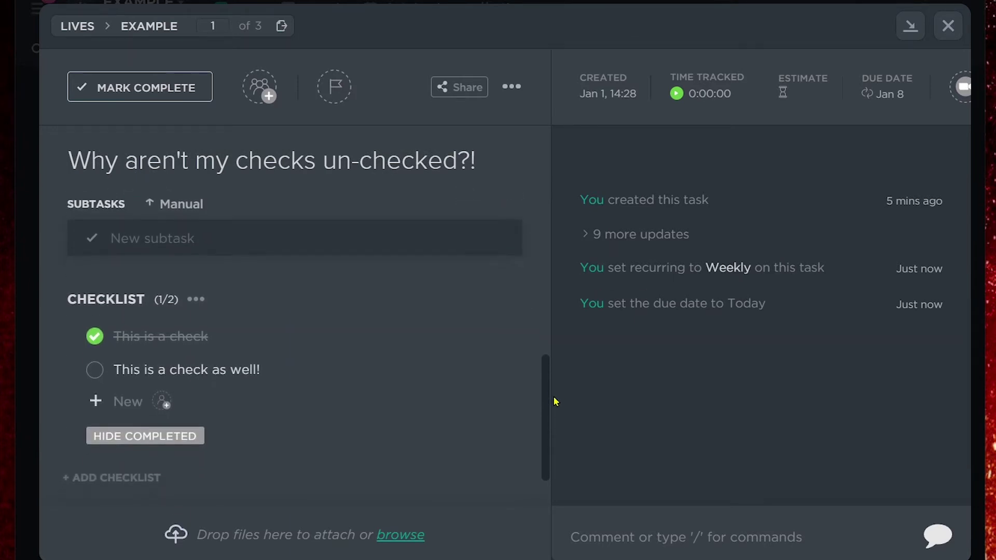
click(94, 370)
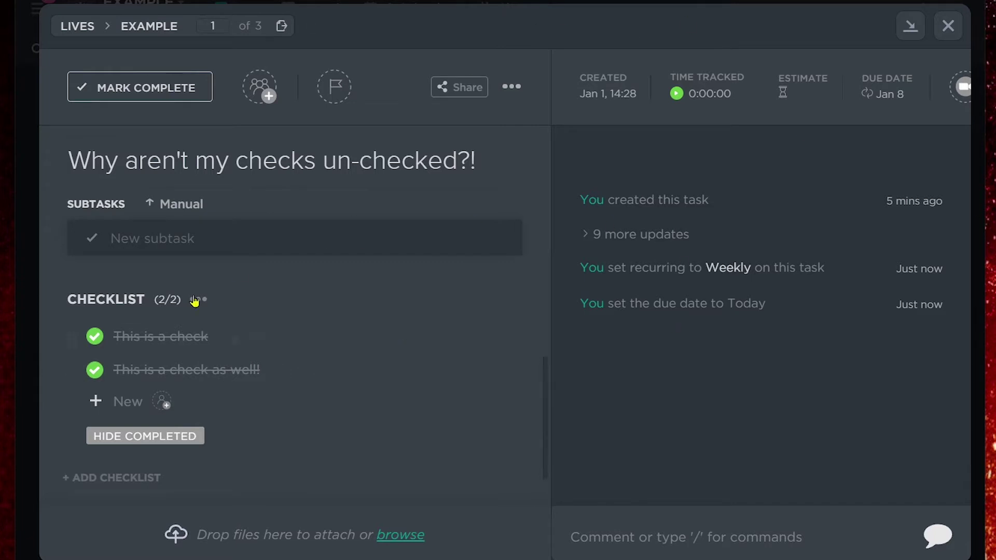
click(167, 99)
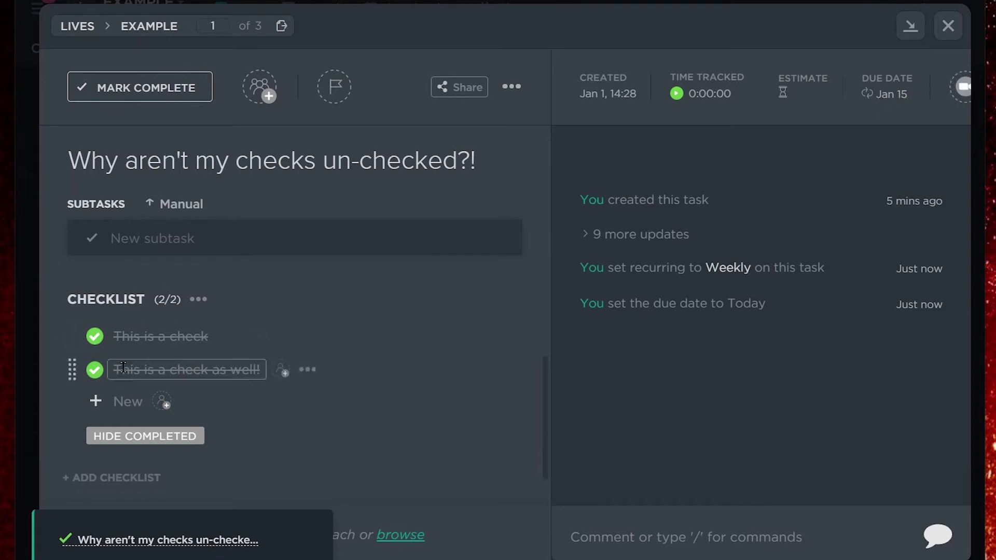
click(893, 95)
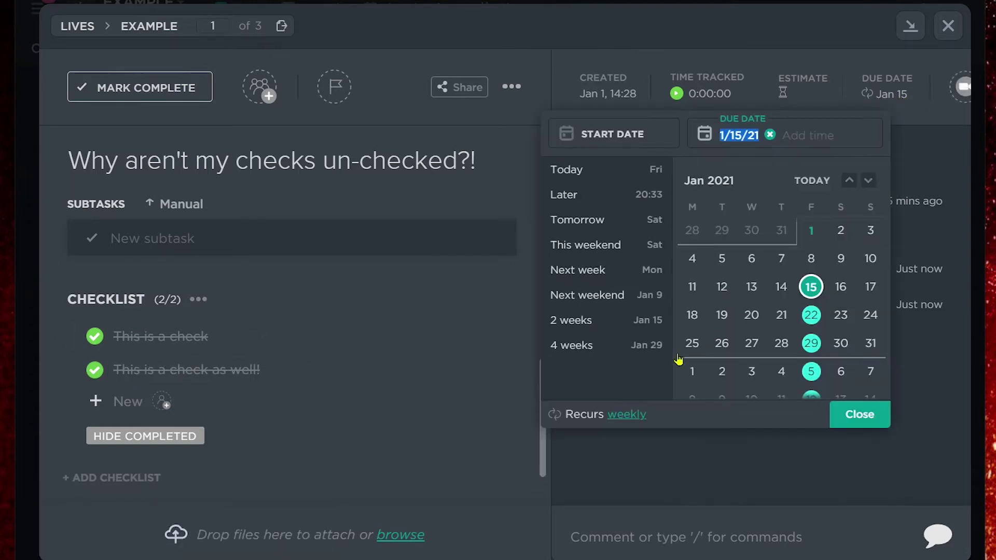
Step: Review the weekly Recur When setting, then highlight ClickBot's due-date change to Jan 15 in the activity
click(572, 418)
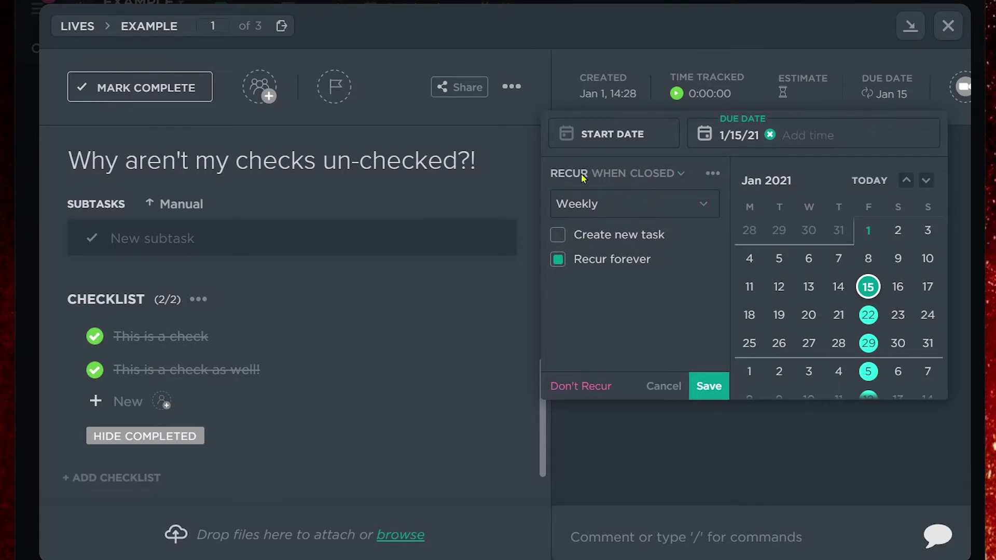
drag(552, 177, 658, 181)
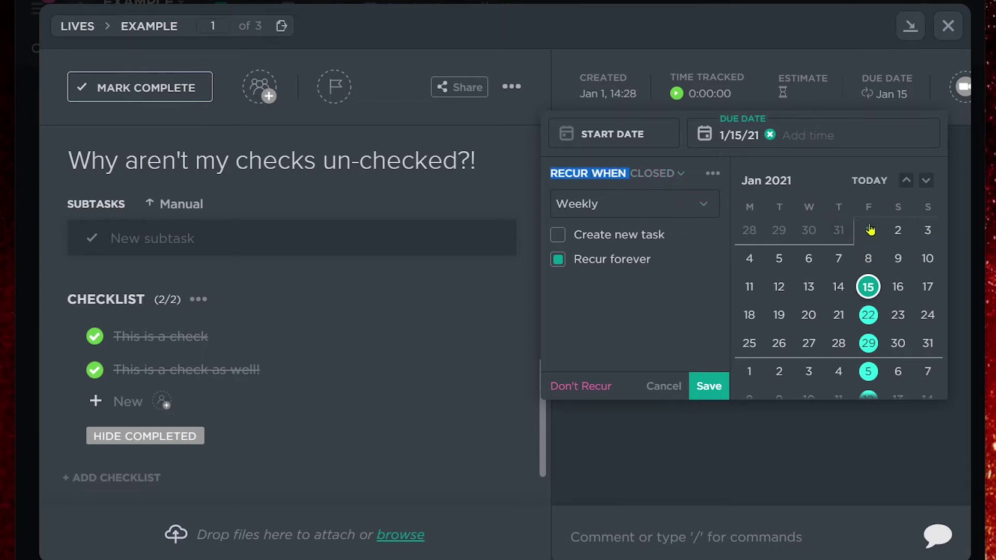
click(796, 473)
drag(581, 320, 878, 339)
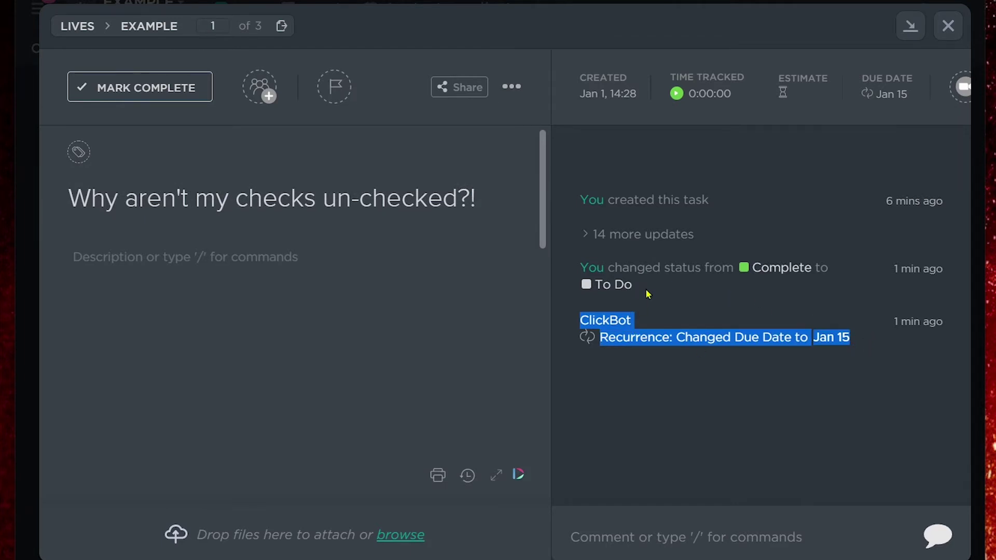
drag(677, 337, 790, 338)
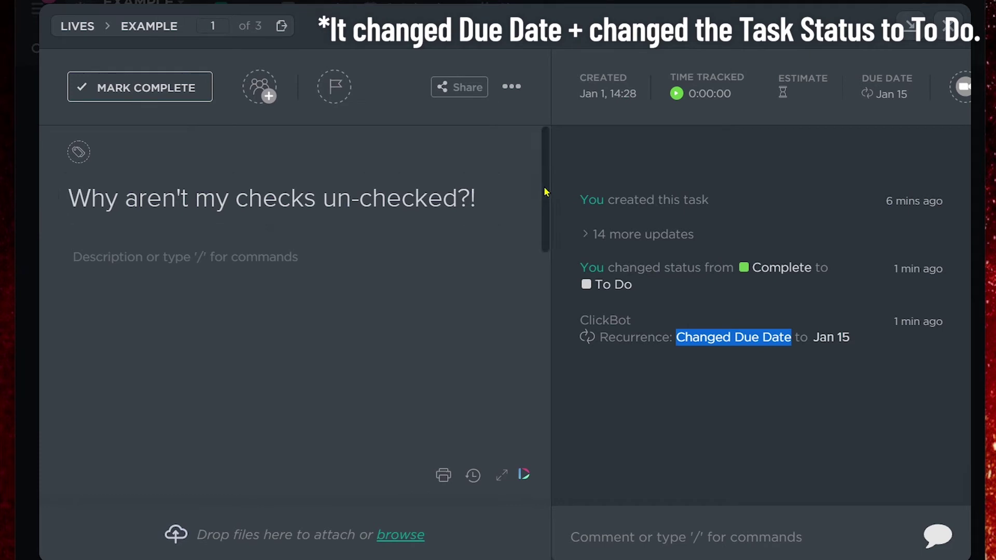
drag(545, 207, 574, 419)
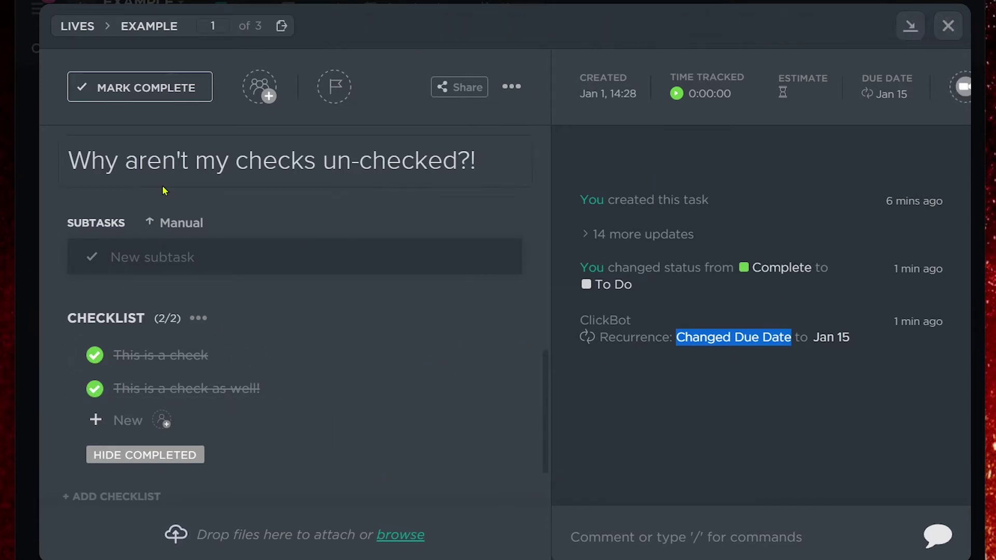
Step: Untick and re-tick both checklist items on the task
click(94, 355)
click(94, 389)
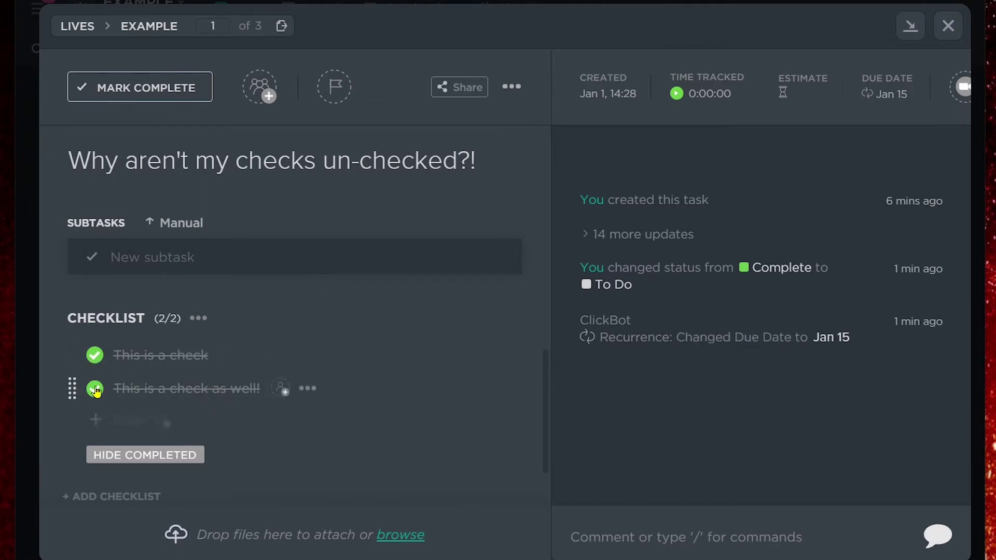
click(94, 355)
click(95, 389)
Step: Make the weekly recurrence create a new task, save it, and complete the task so it rolls to Jan 22
click(902, 97)
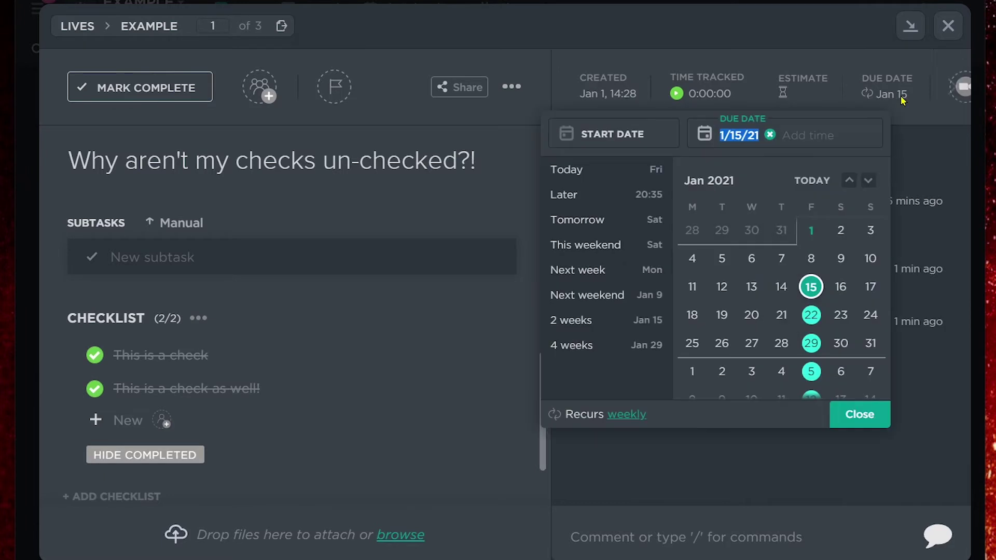
click(590, 425)
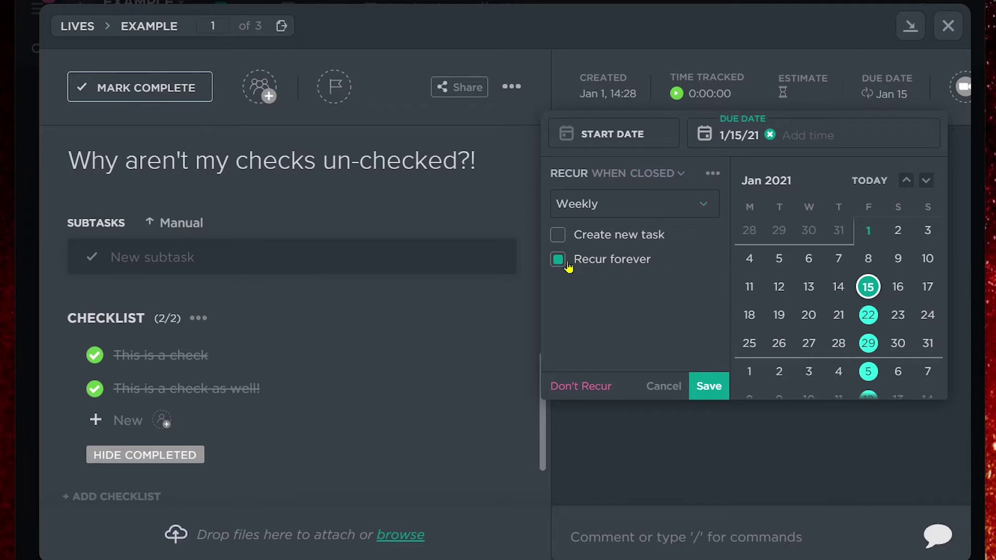
click(559, 236)
click(688, 238)
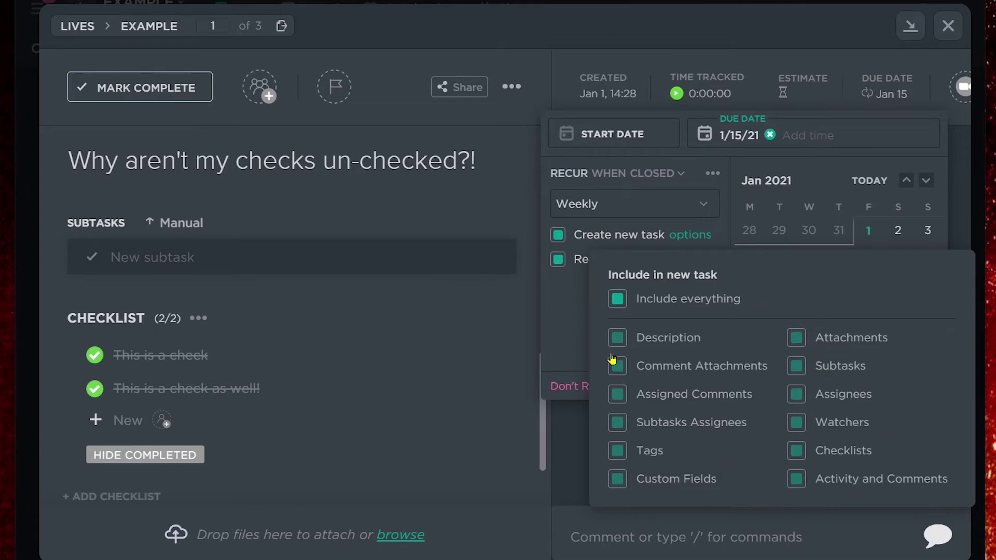
click(533, 307)
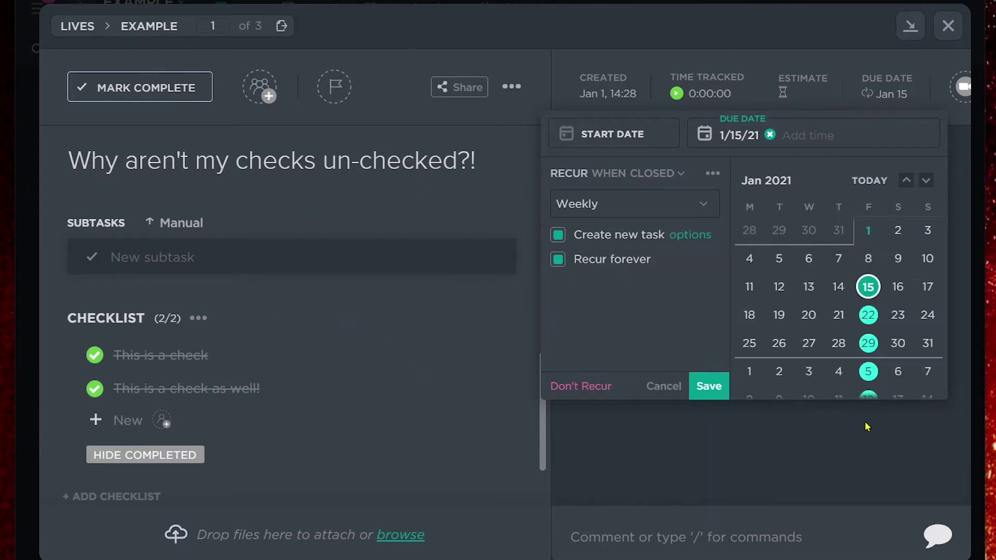
click(707, 388)
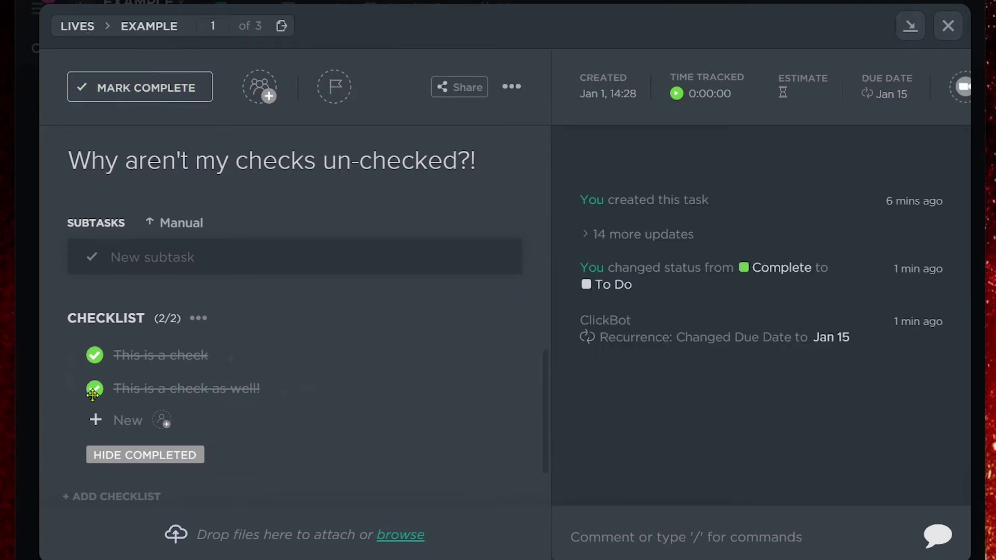
click(147, 88)
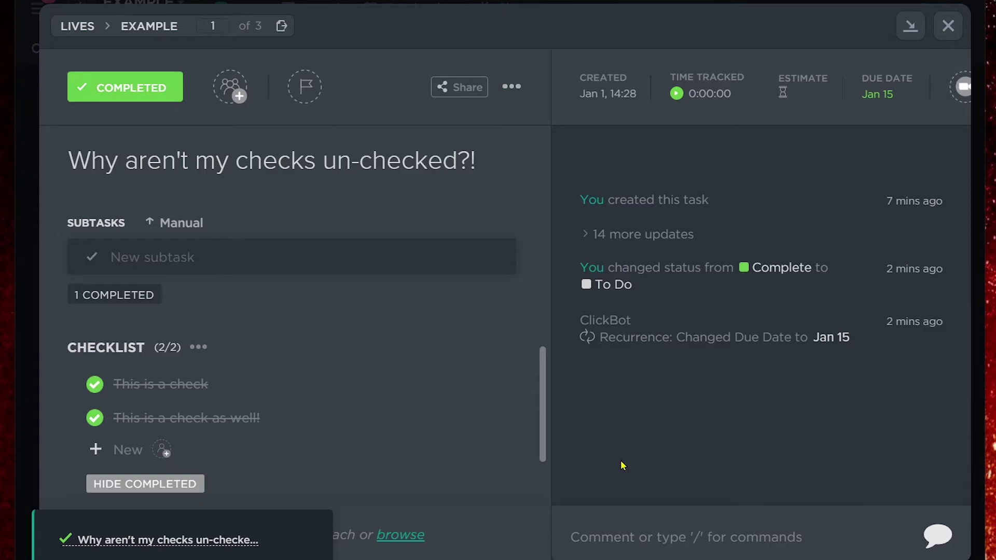
click(948, 25)
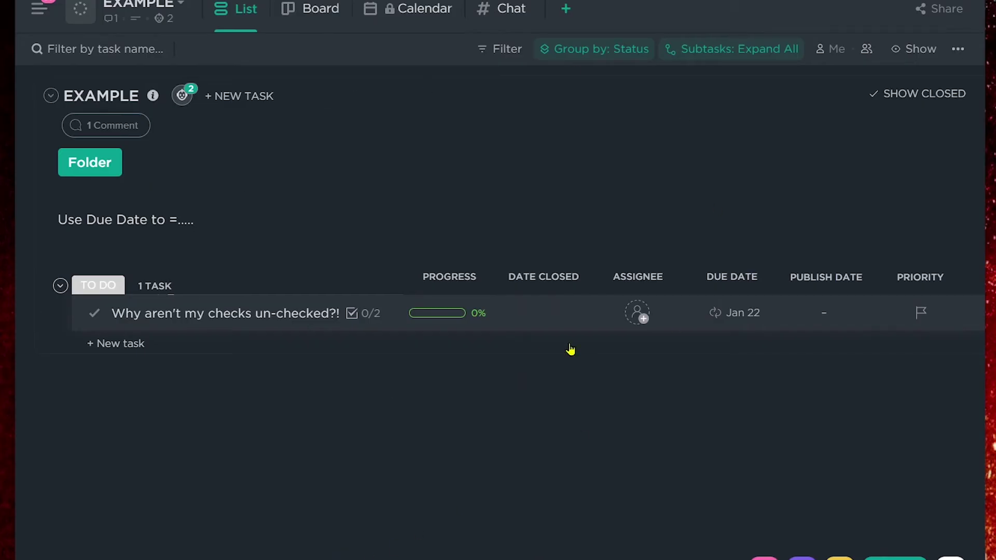
Step: Show closed tasks and open the new To Do copy to review its activity history
click(939, 97)
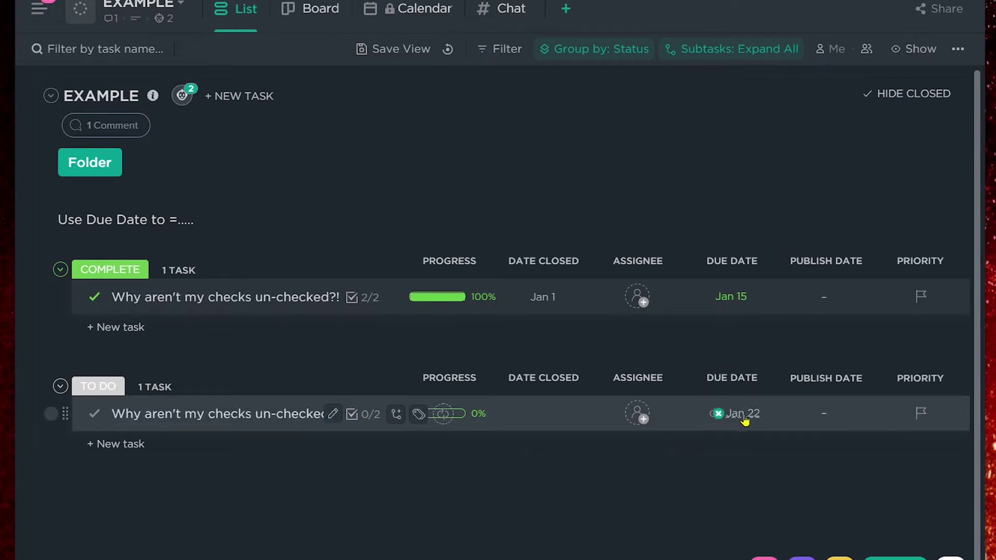
click(215, 414)
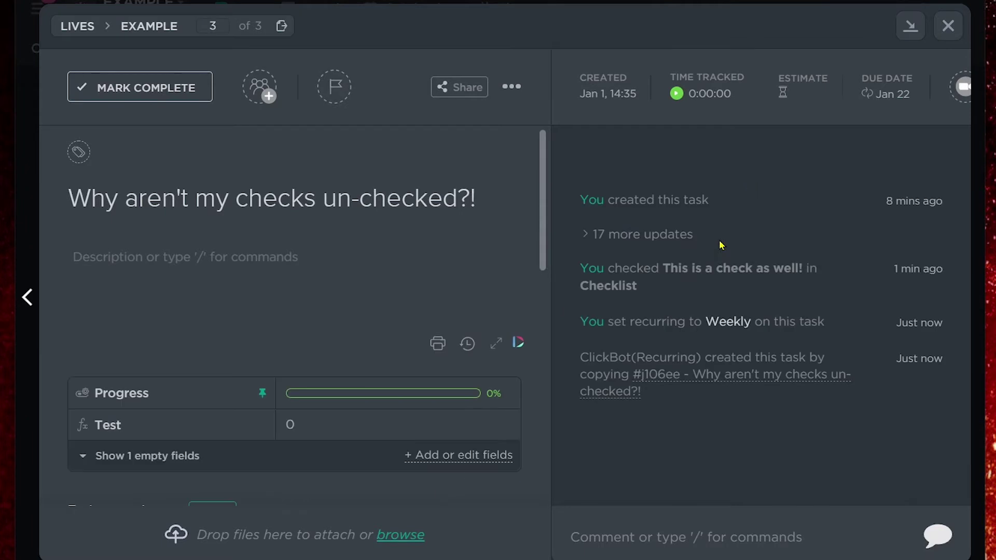
mouse_move(577, 358)
mouse_down()
mouse_move(703, 358)
mouse_move(589, 358)
mouse_up()
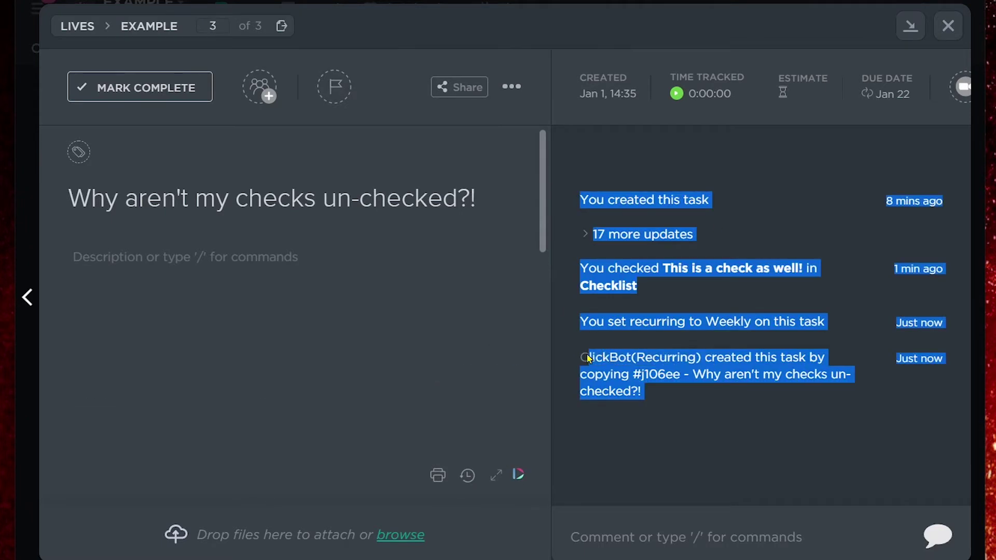
click(749, 418)
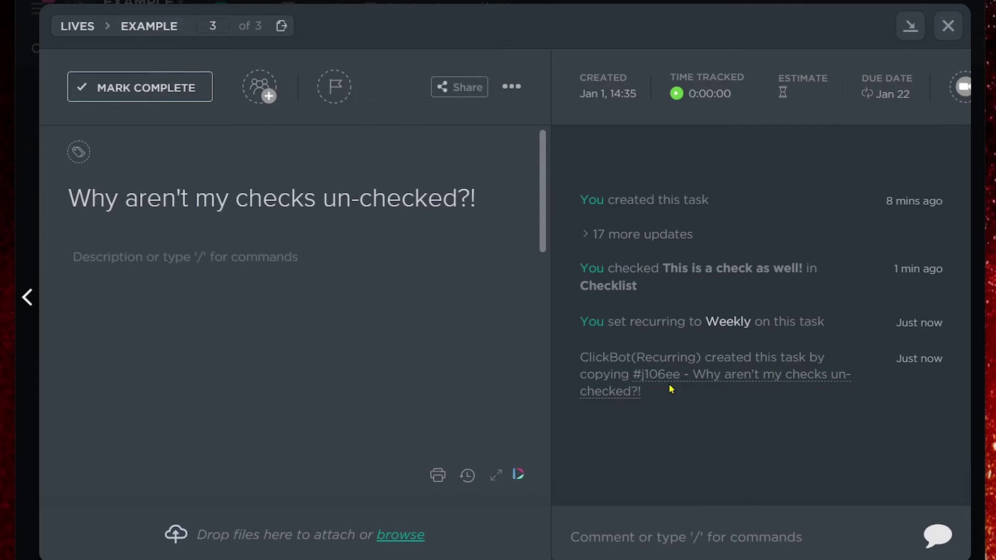
drag(542, 232, 545, 417)
scroll(545, 417, down, 2)
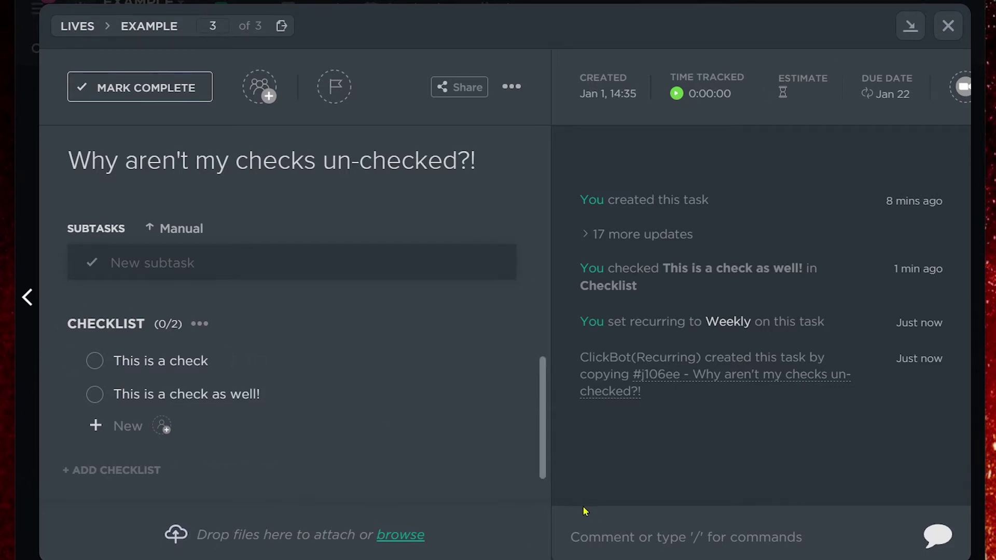
scroll(545, 456, up, 10)
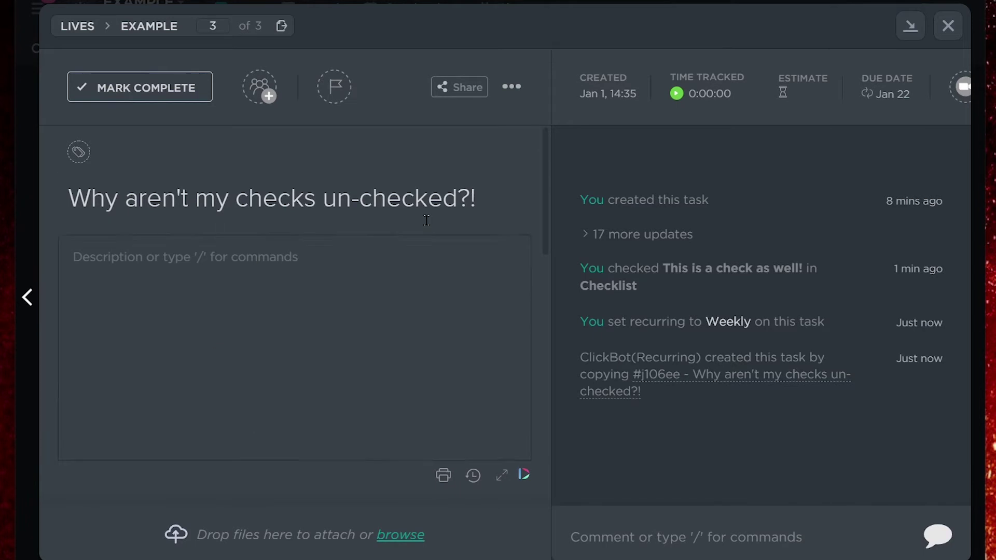
Step: Turn off Create new task in the task's weekly recurrence
click(899, 92)
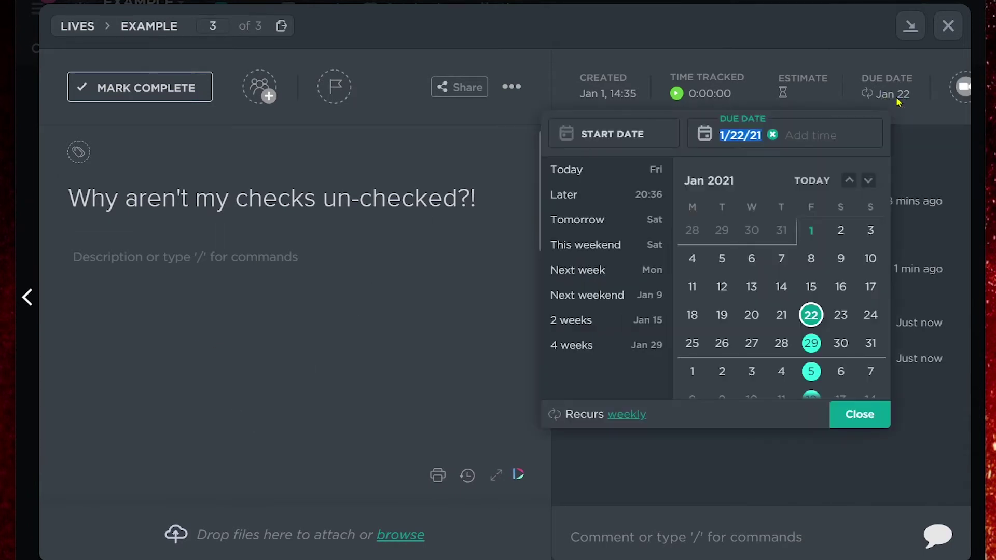
click(577, 417)
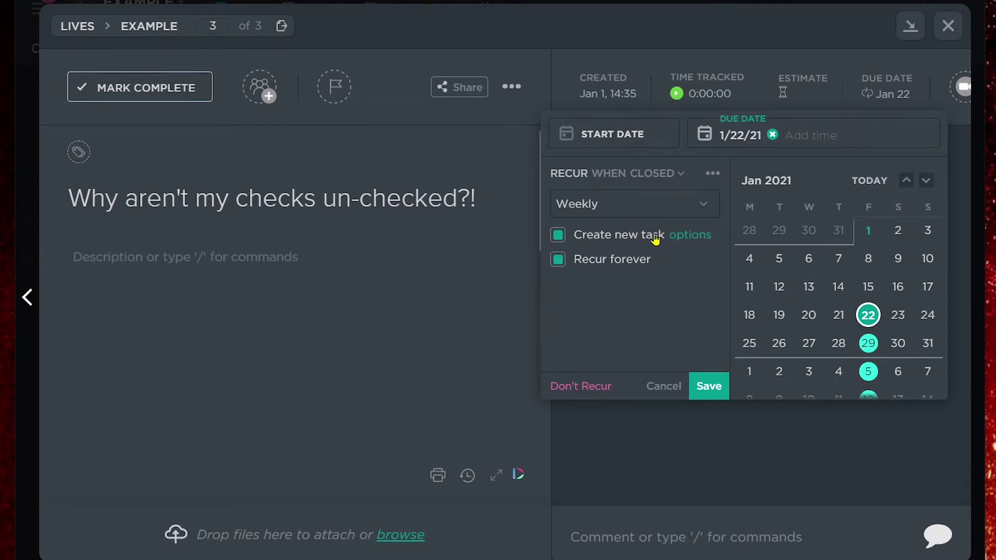
click(630, 238)
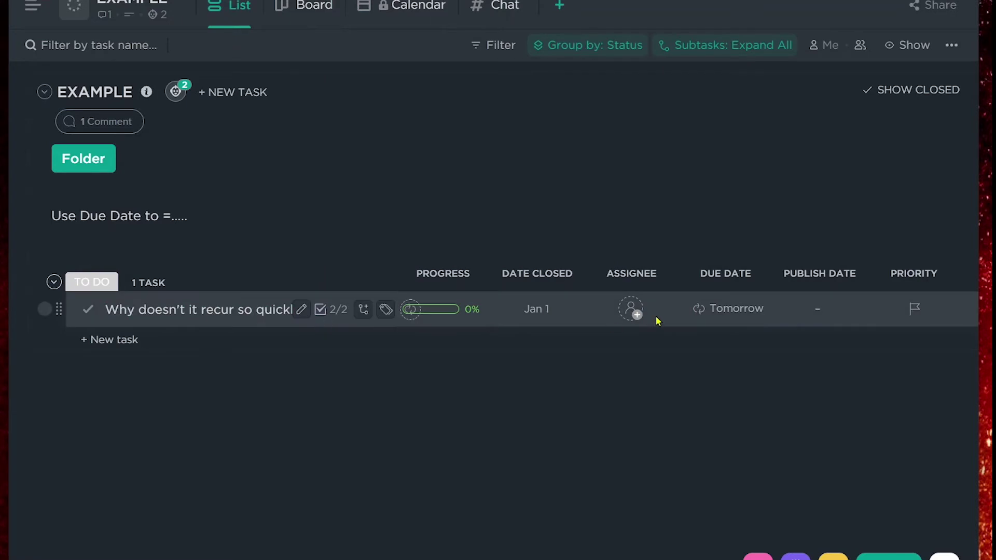
Step: Complete the recurring task several times to advance its due date, then return to the list
mouse_move(698, 315)
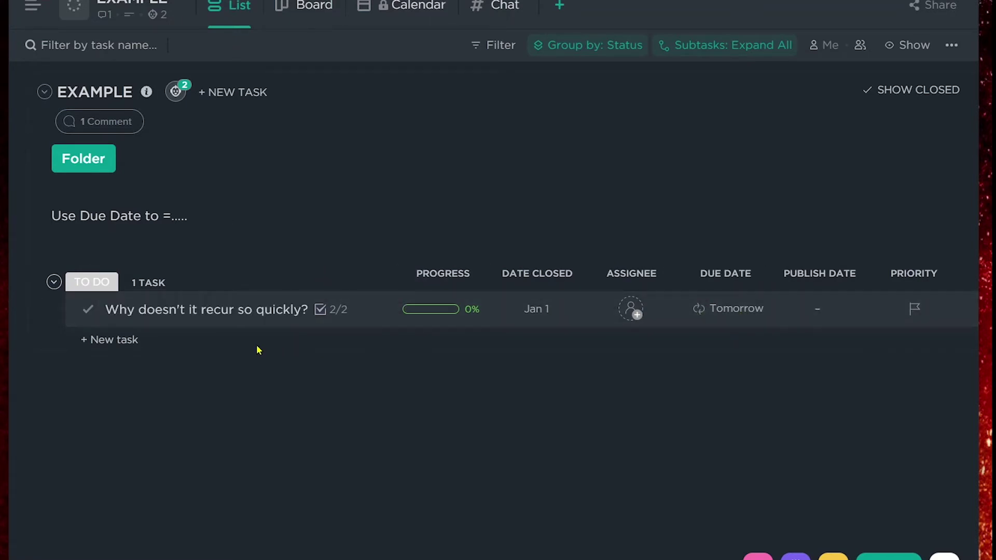
click(88, 313)
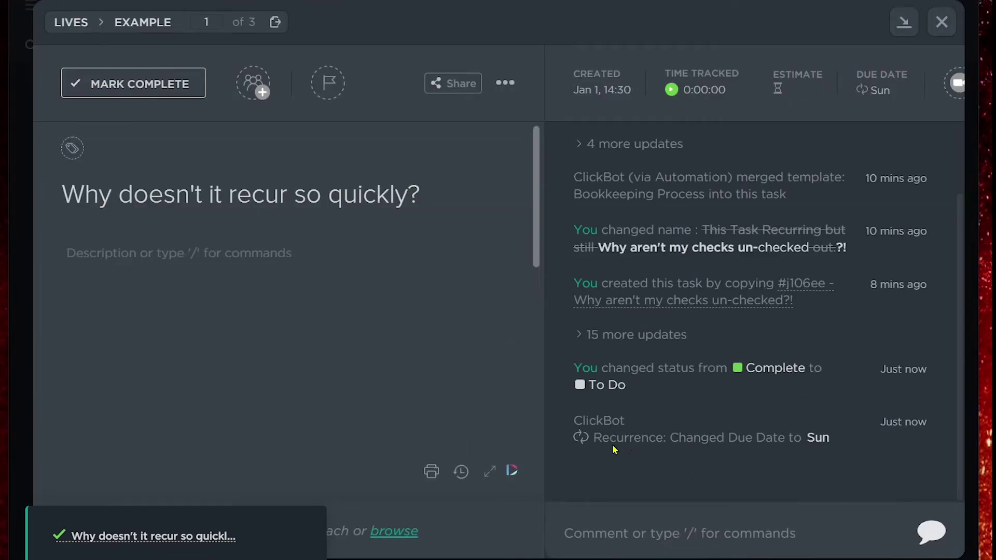
drag(596, 441, 852, 447)
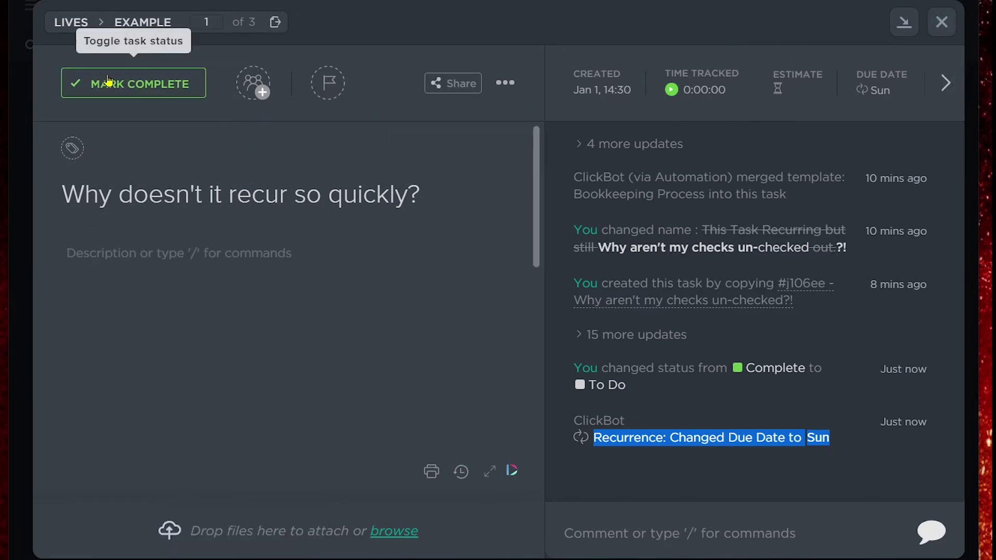
click(123, 84)
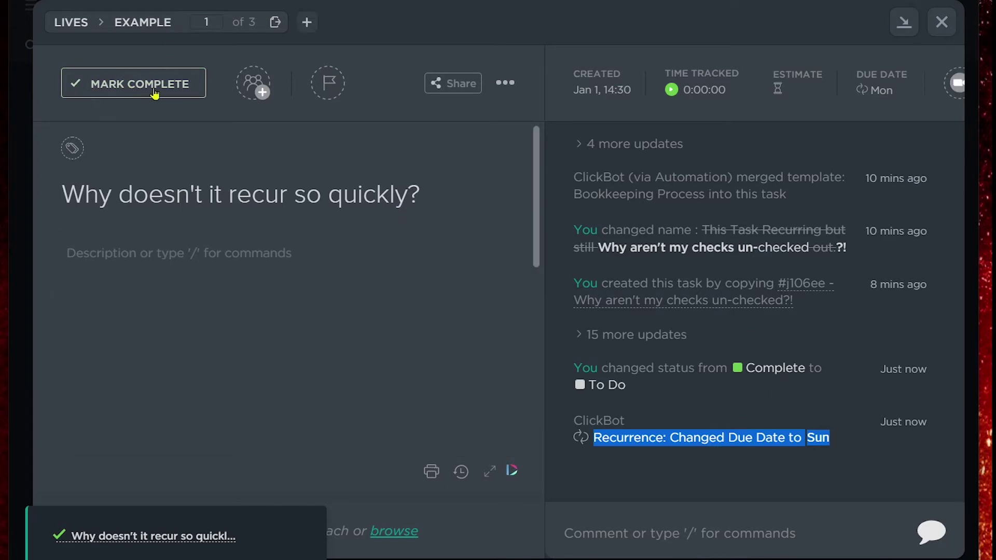
click(184, 126)
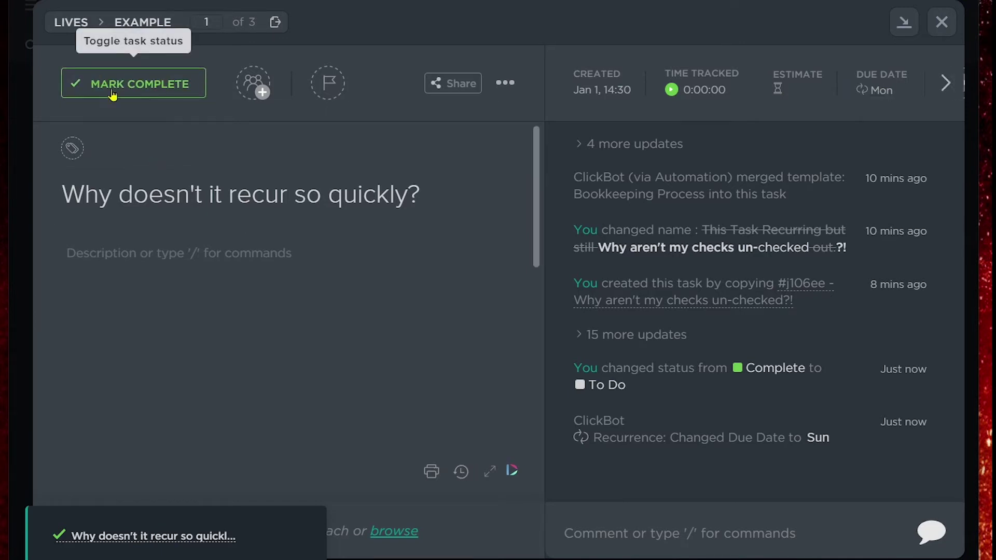
click(157, 94)
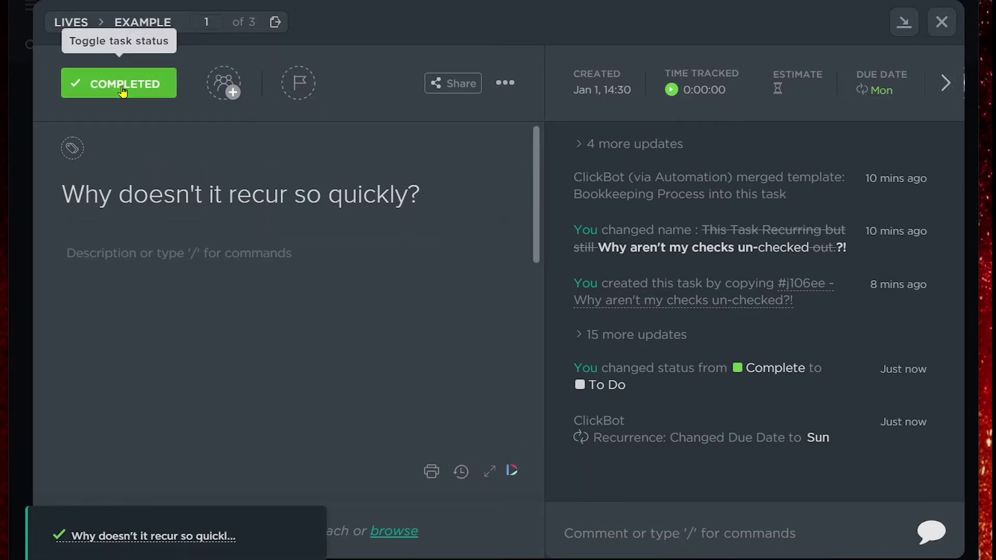
click(120, 92)
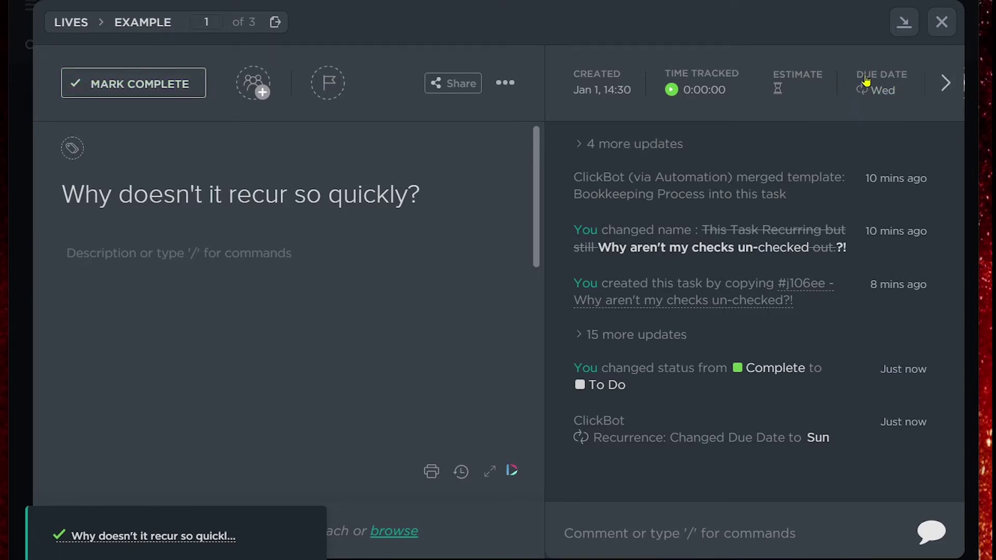
click(181, 101)
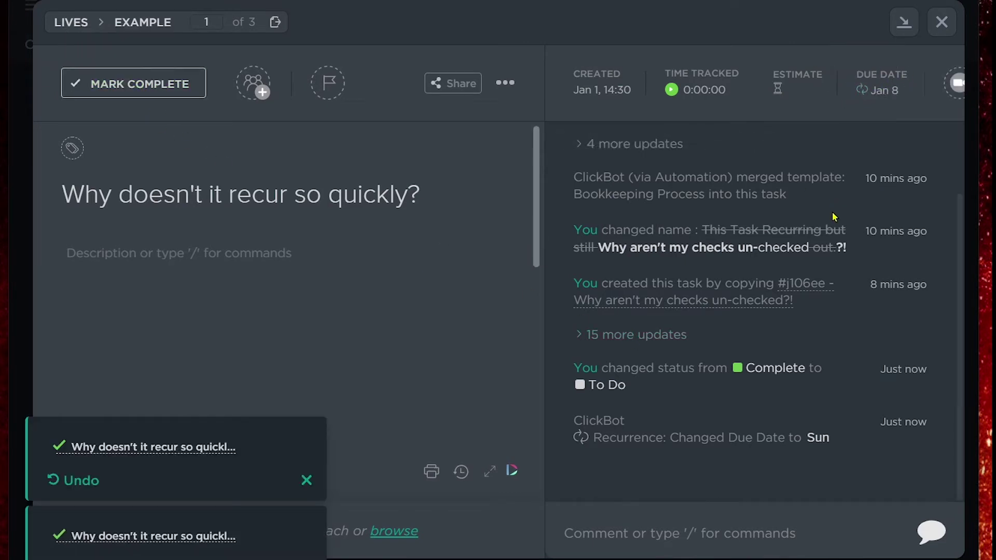
click(941, 36)
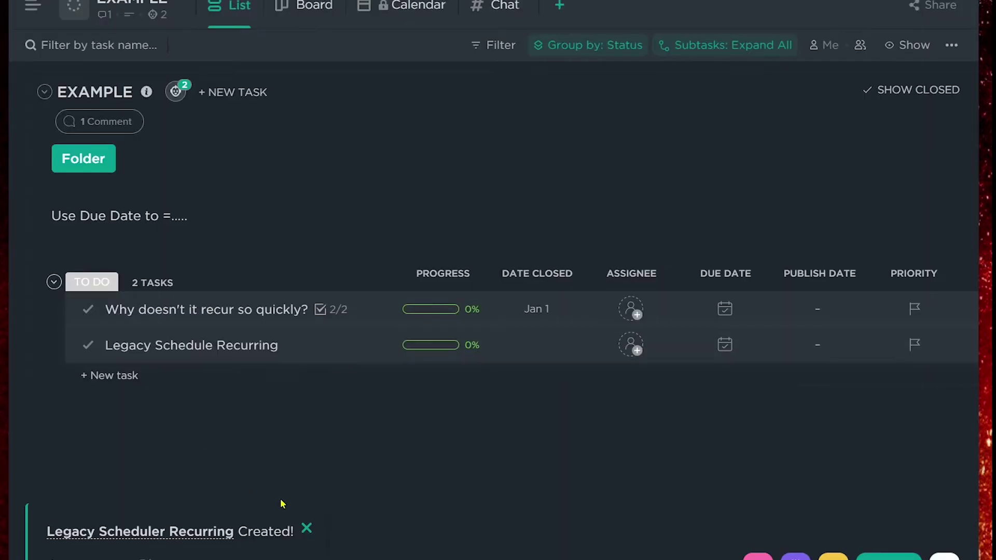
Step: Open Legacy Schedule Recurring and switch its recurrence setup to Use legacy recurring
click(310, 540)
click(205, 345)
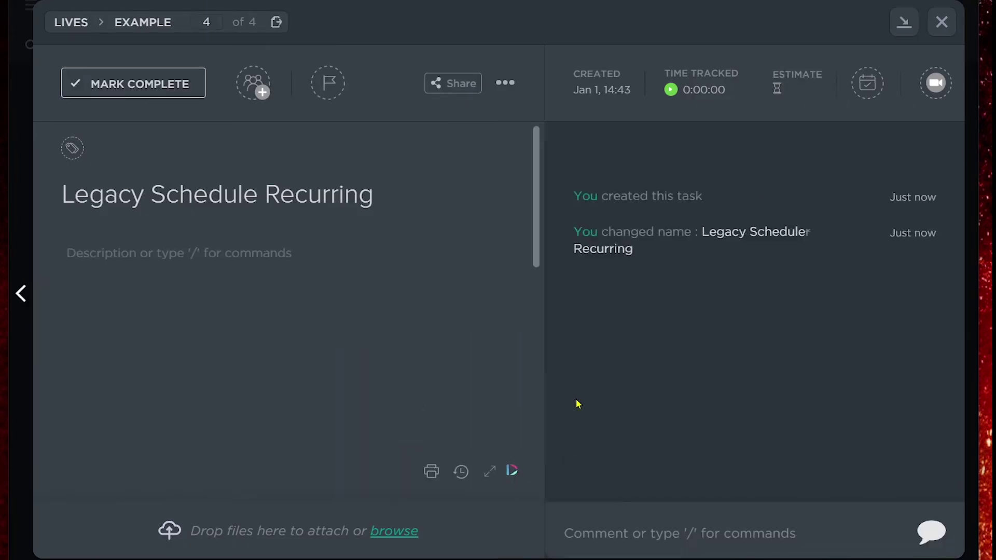
click(867, 97)
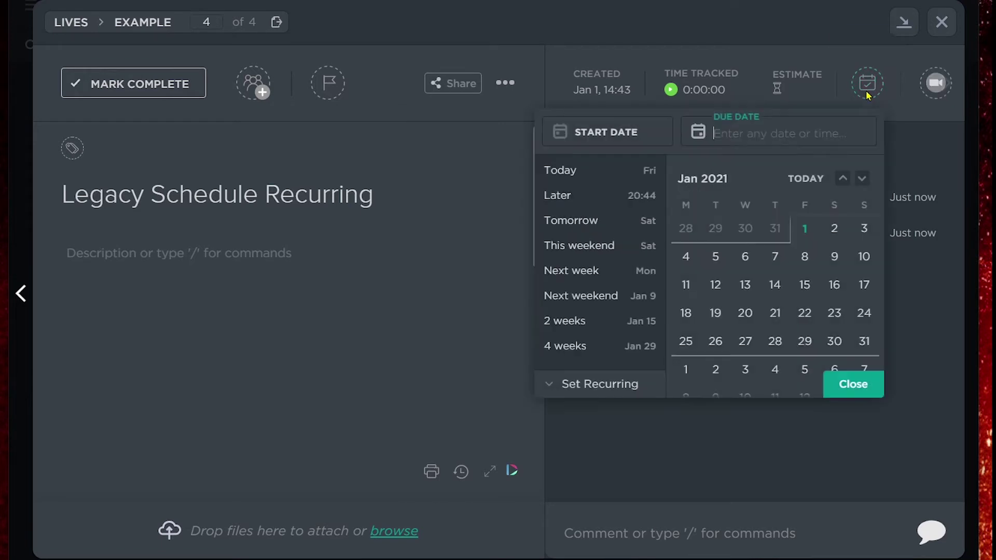
click(608, 386)
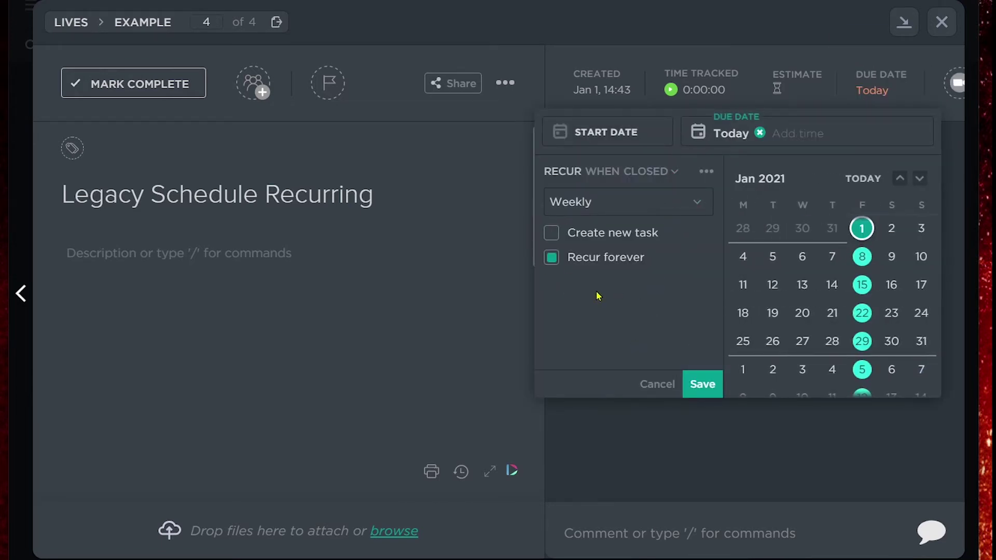
click(705, 175)
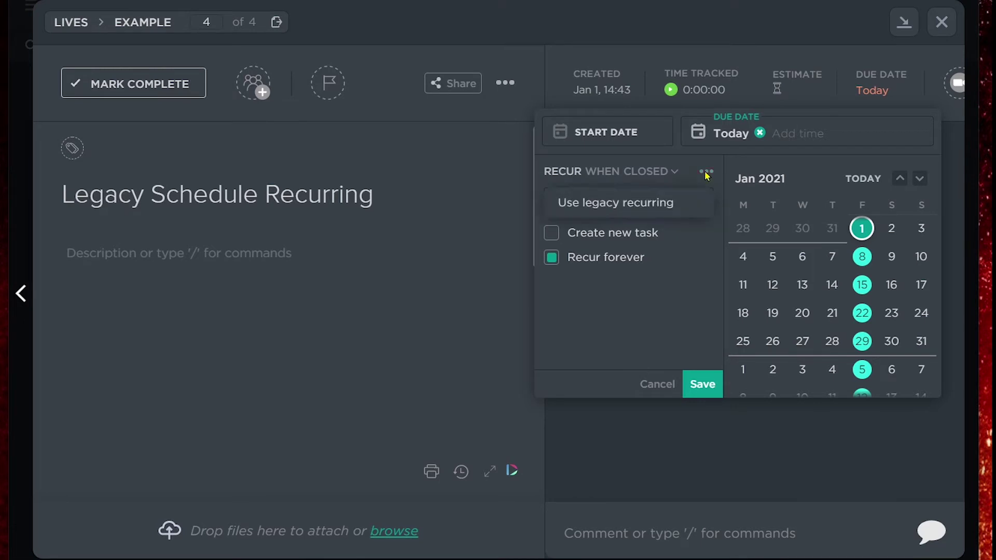
click(662, 203)
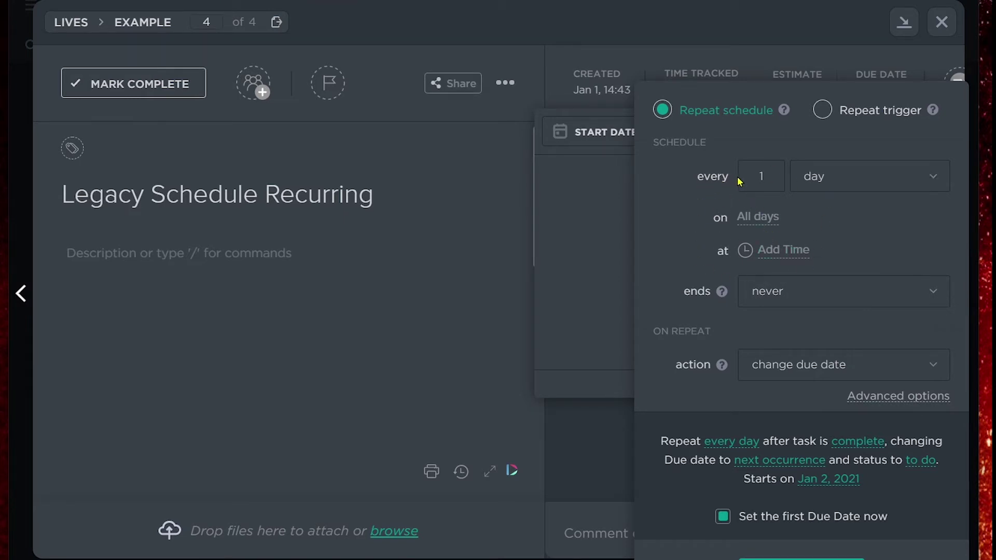
Step: Make the legacy repeat run on weekdays only, dropping Saturday and Sunday, with a time of day
click(749, 218)
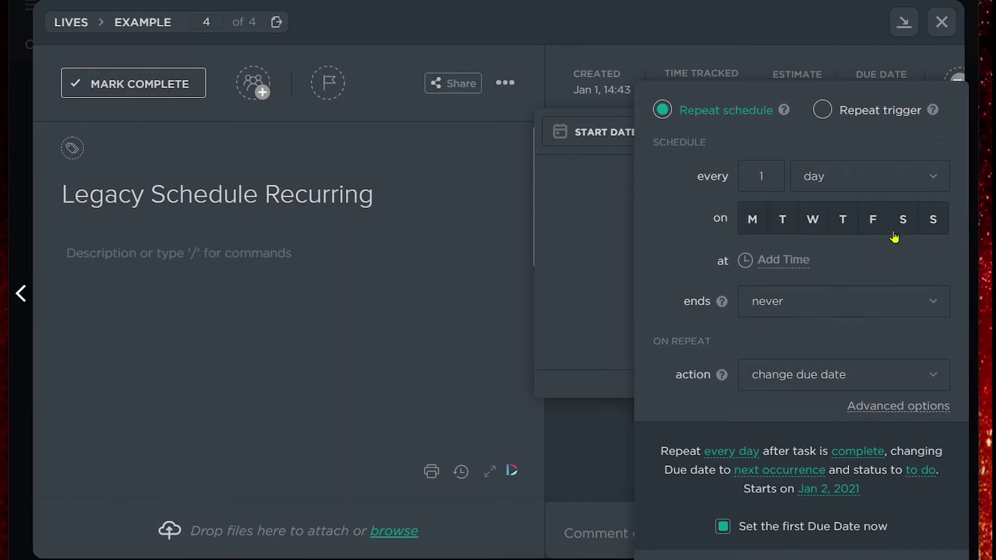
click(903, 219)
click(935, 228)
click(786, 259)
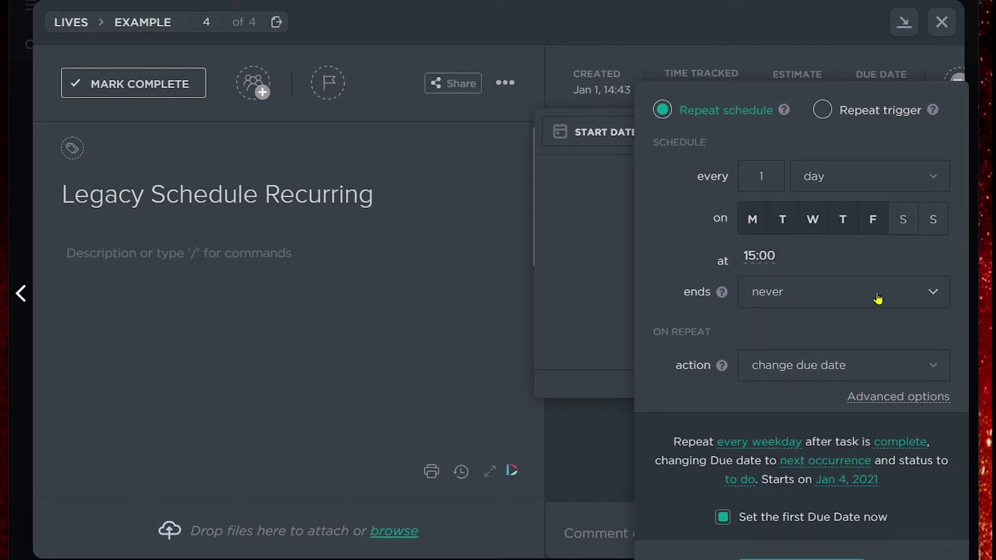
Step: Turn off immediate reset on complete, set the time to 15:00, and apply the schedule
click(892, 398)
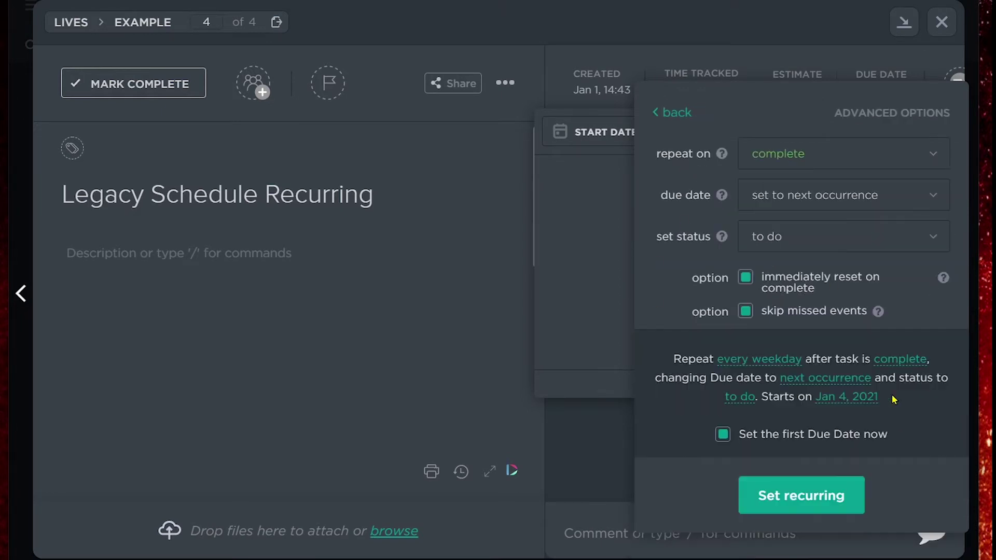
click(746, 279)
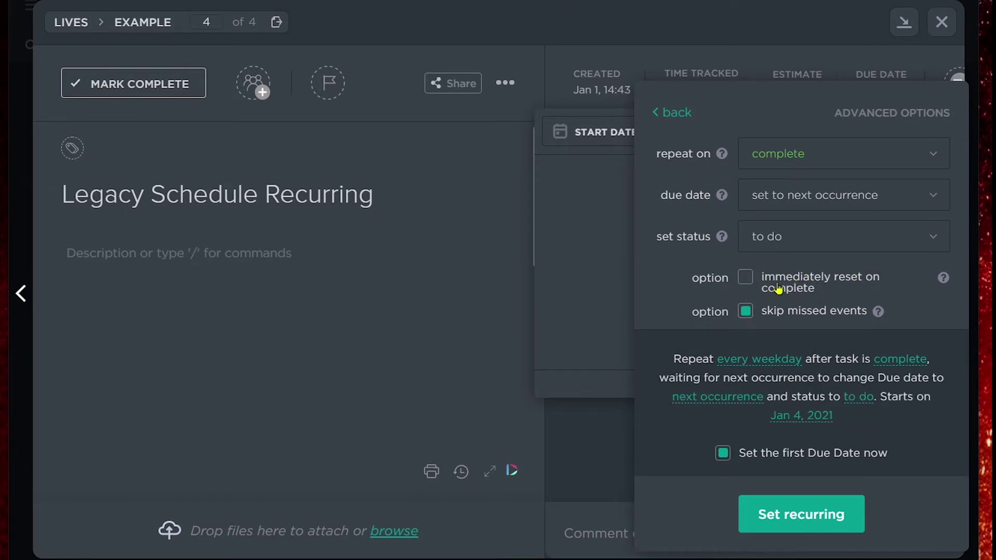
mouse_move(943, 282)
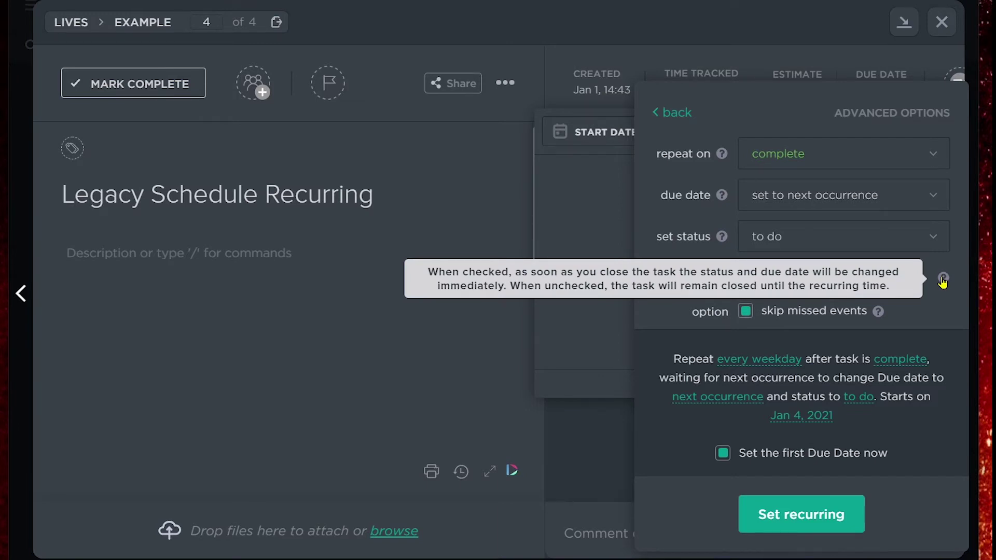
click(674, 114)
click(760, 255)
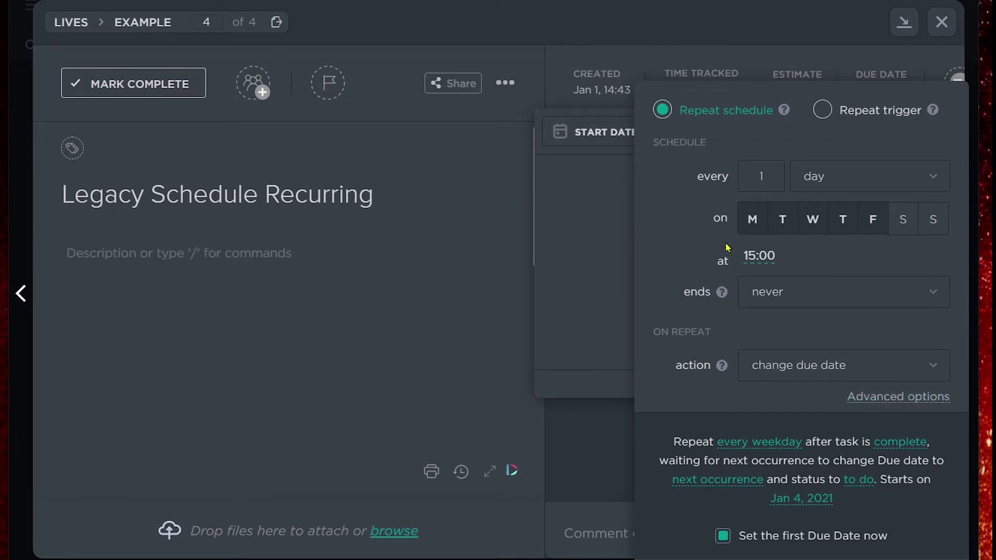
click(901, 396)
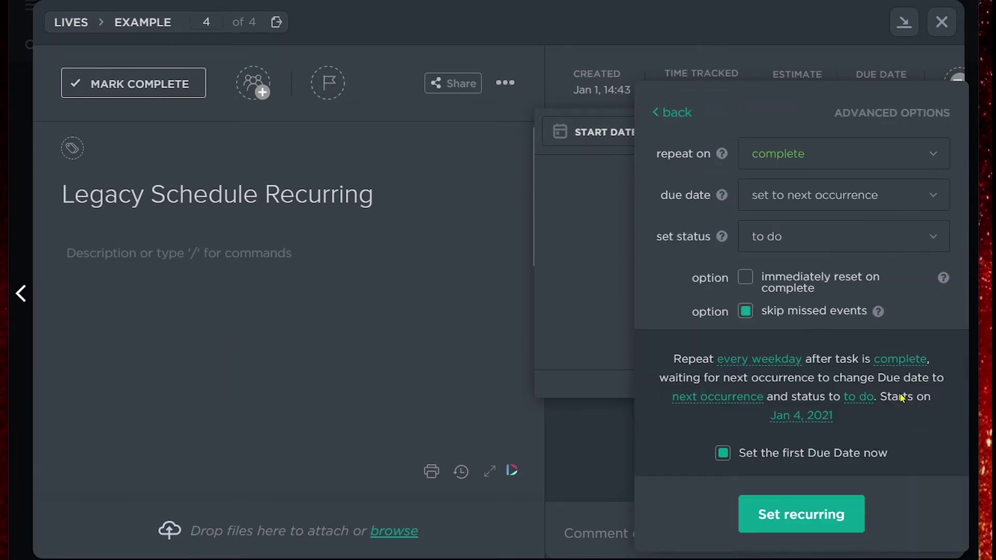
click(801, 514)
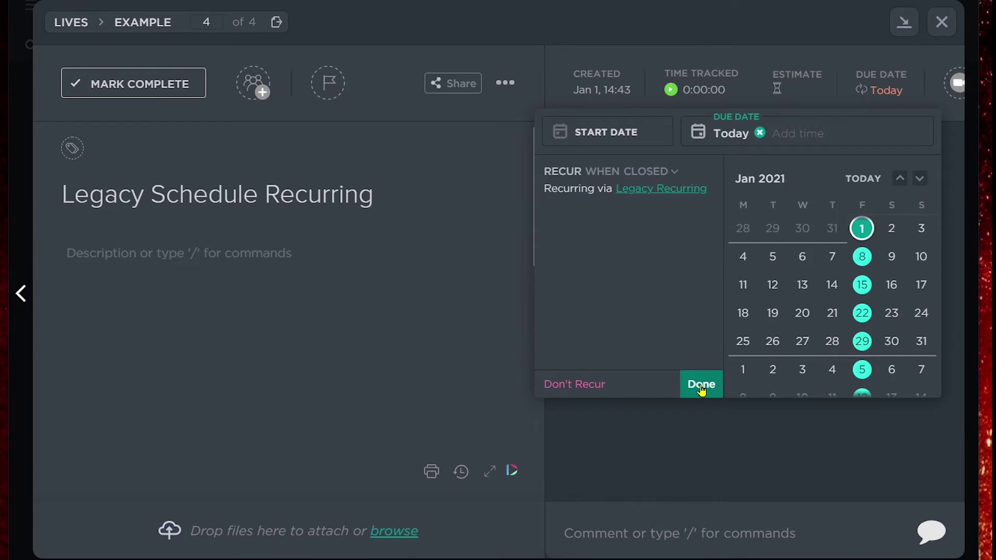
Step: Finish the legacy recurrence setup and mark Legacy Schedule Recurring complete
click(702, 387)
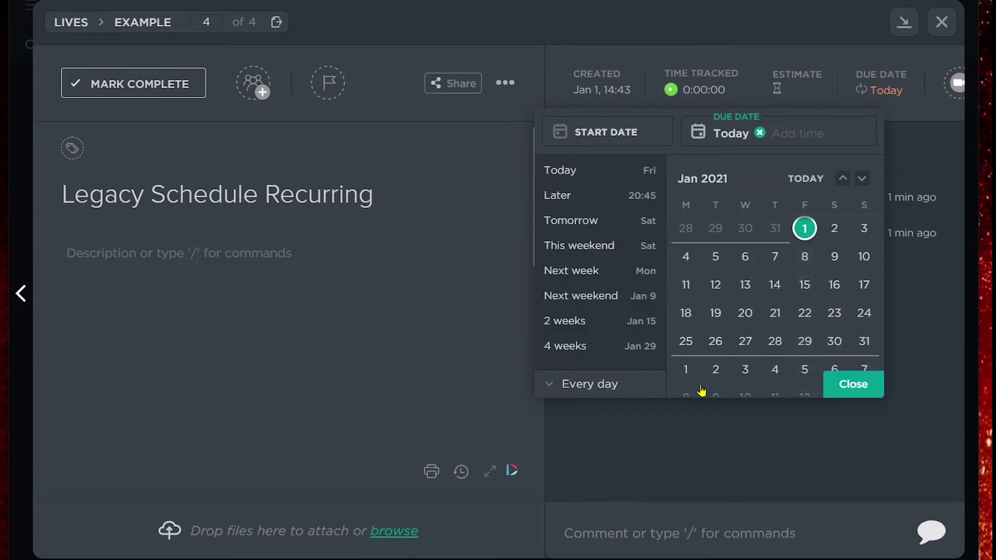
click(847, 393)
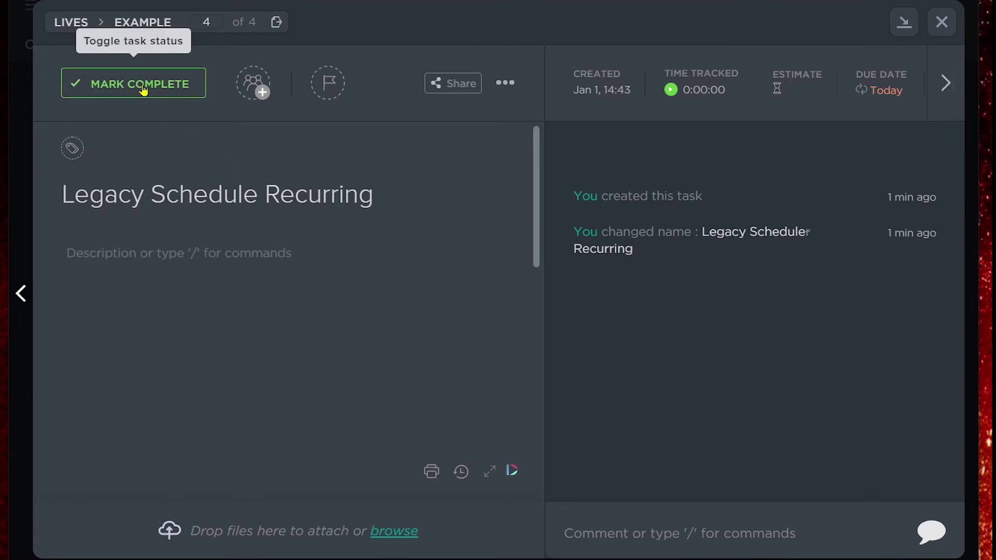
click(340, 196)
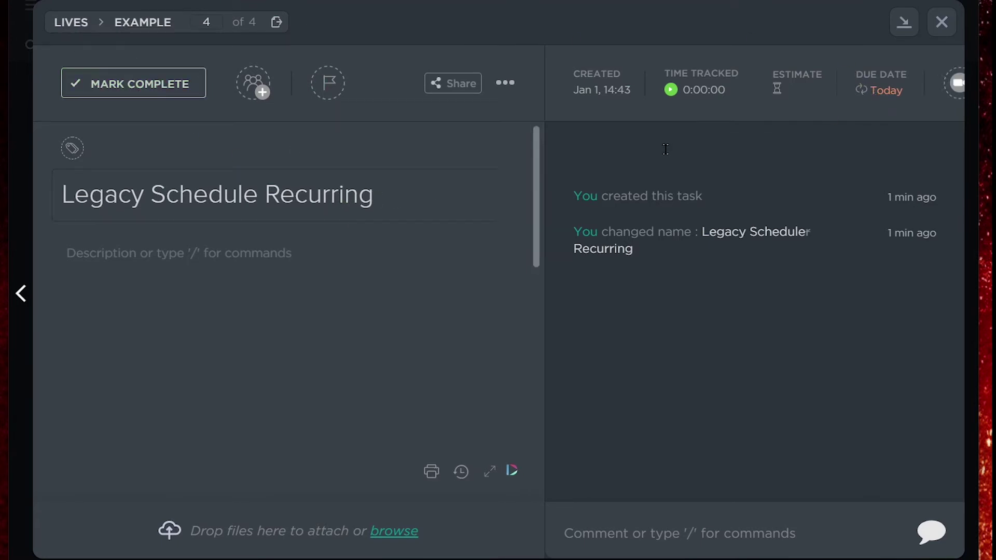
click(649, 147)
click(154, 86)
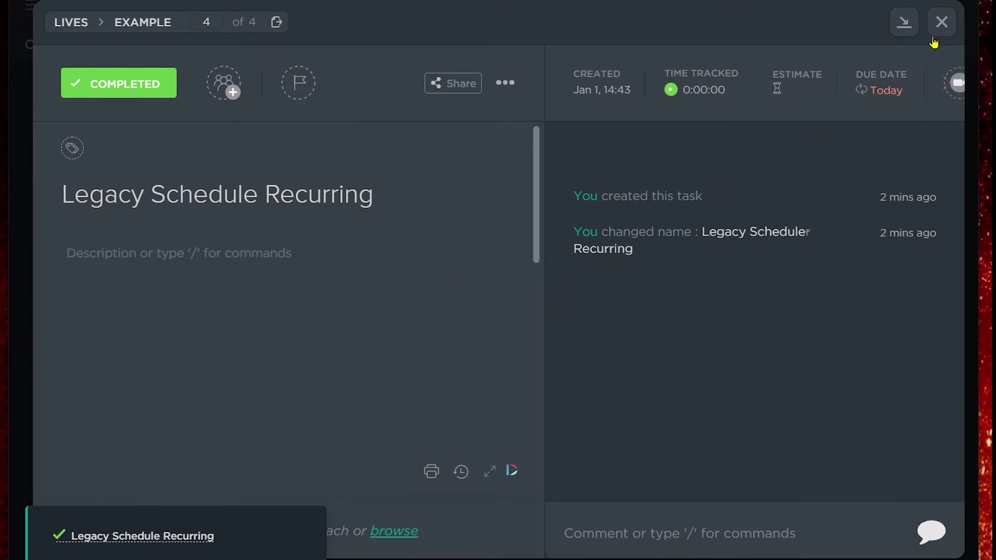
Step: Review the legacy recurrence's repeat schedule and its advanced options
click(874, 94)
click(599, 387)
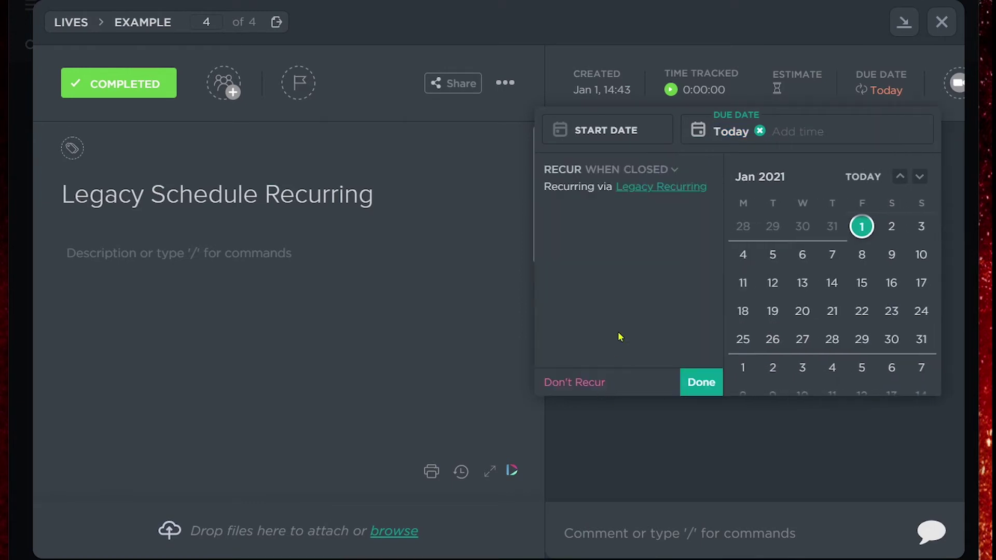
click(653, 190)
click(778, 369)
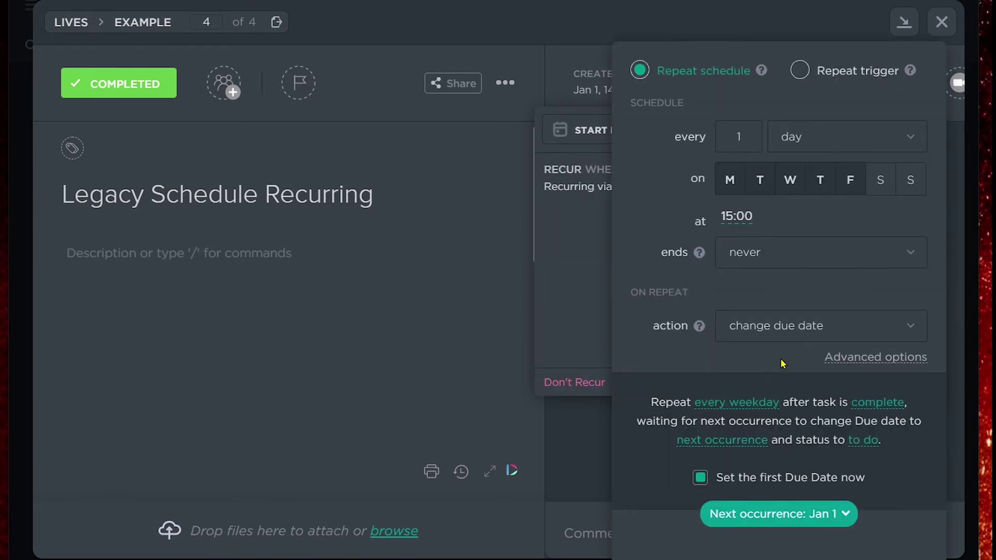
click(859, 358)
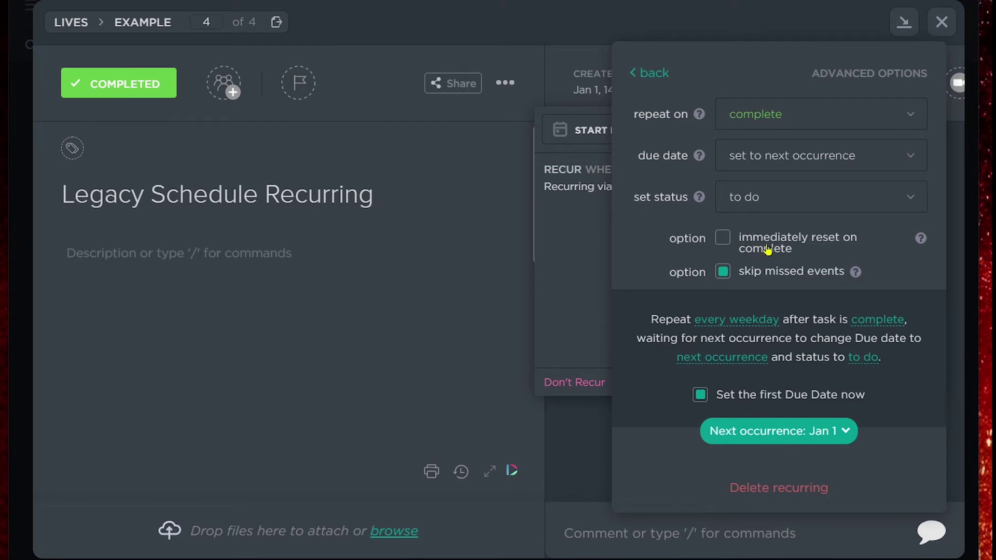
click(648, 75)
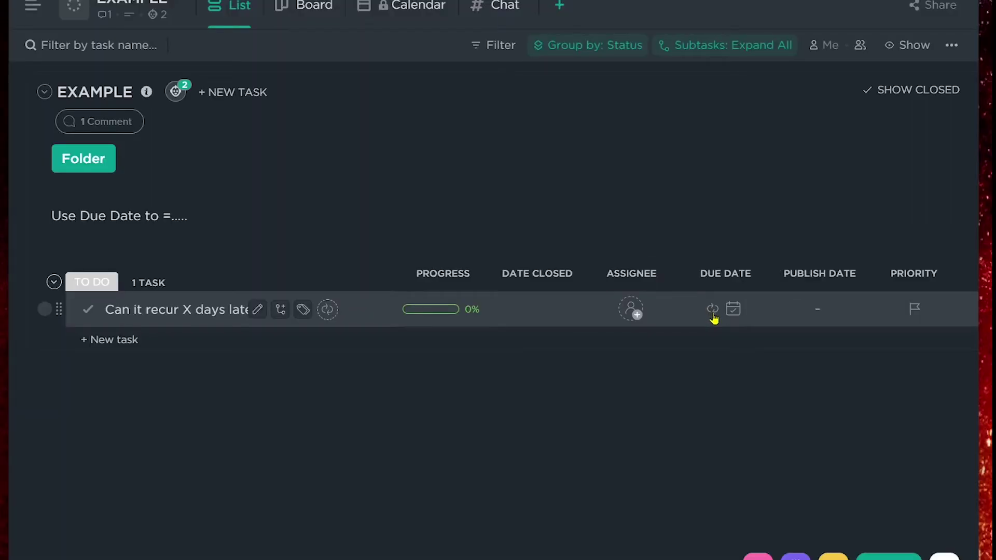
Step: Make the task recur 14 days after completion as a new task due Jan 3, then complete it
click(713, 310)
click(583, 296)
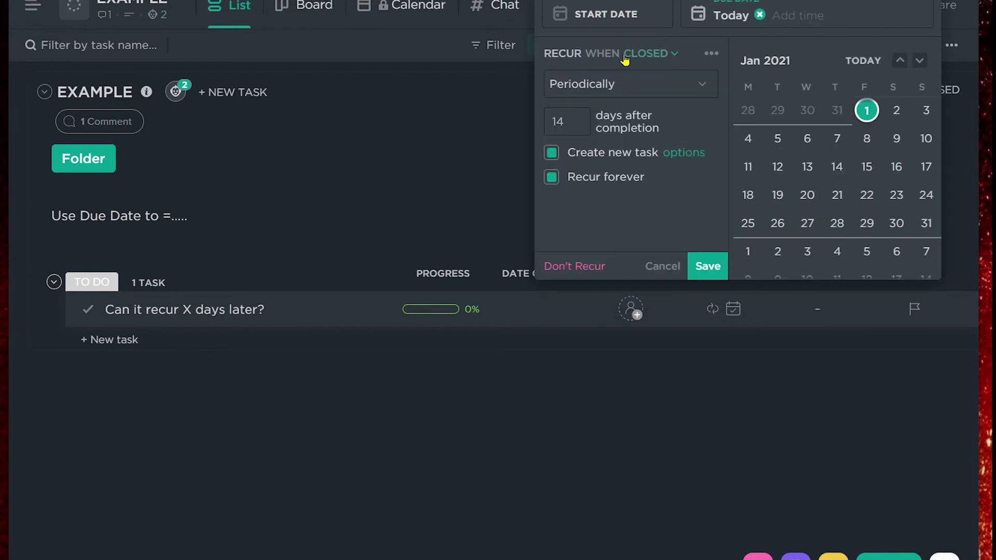
click(669, 82)
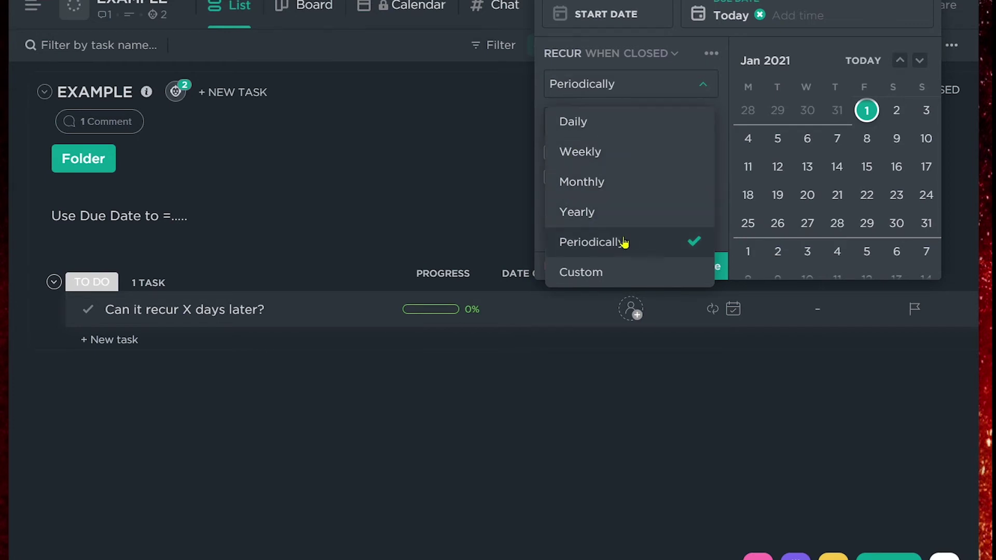
click(597, 242)
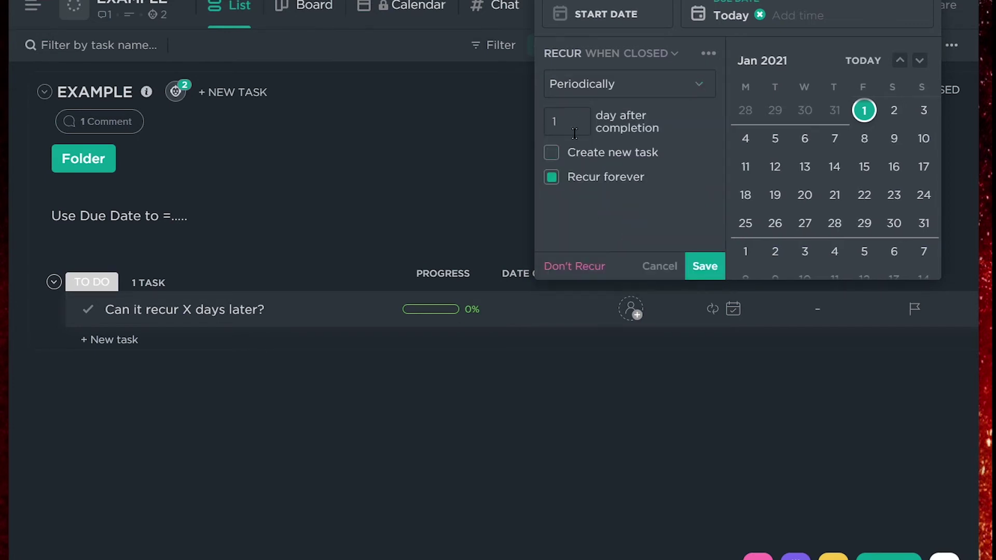
text(4)
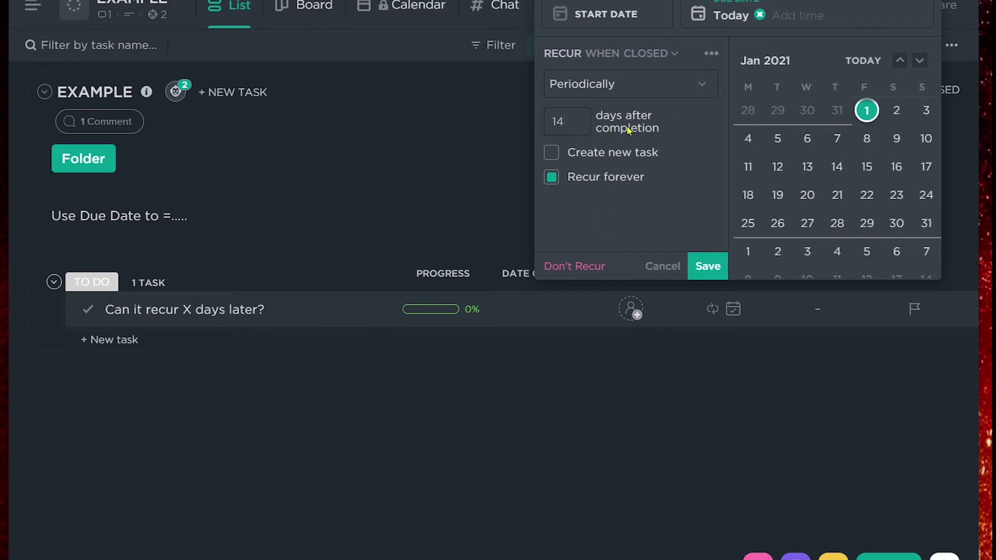
click(564, 162)
click(683, 155)
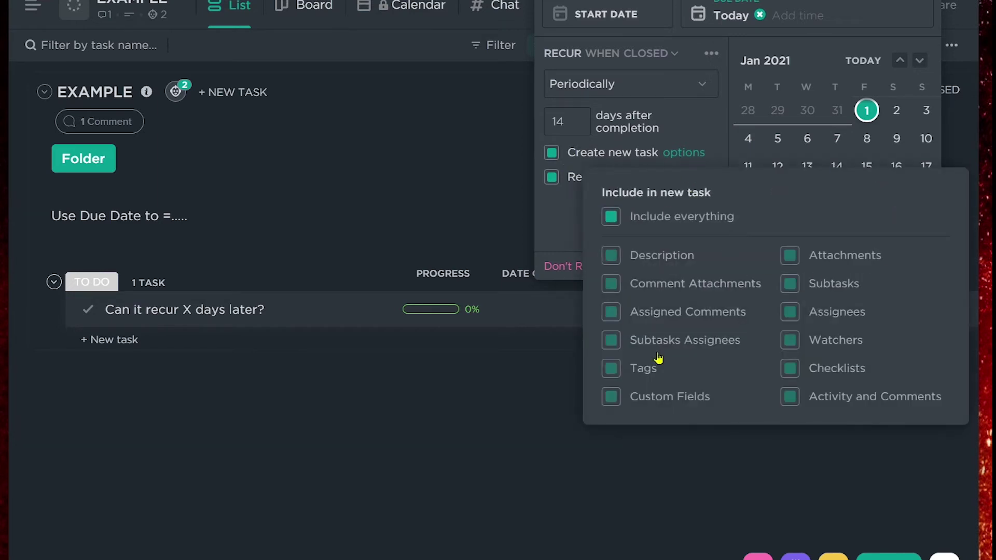
click(558, 215)
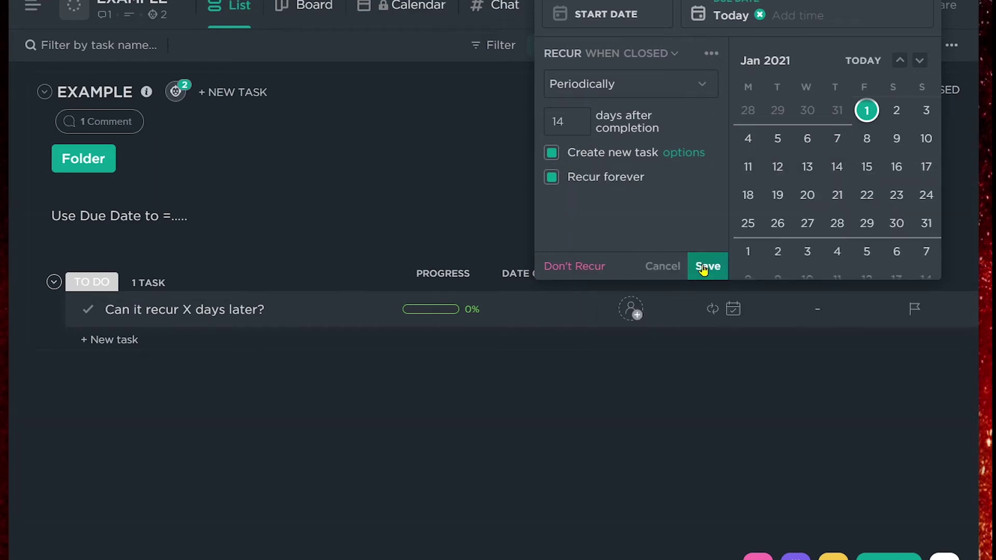
click(926, 110)
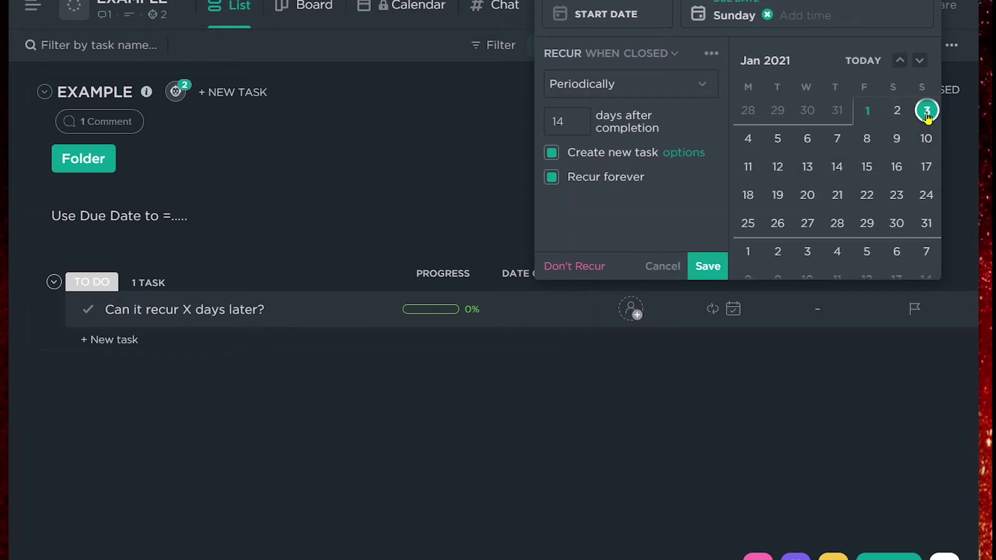
click(704, 268)
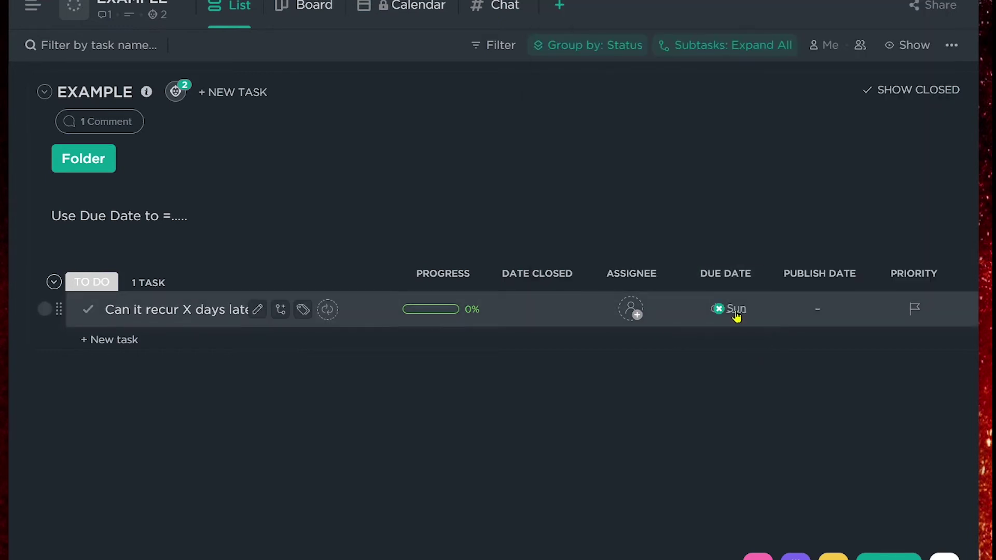
click(86, 311)
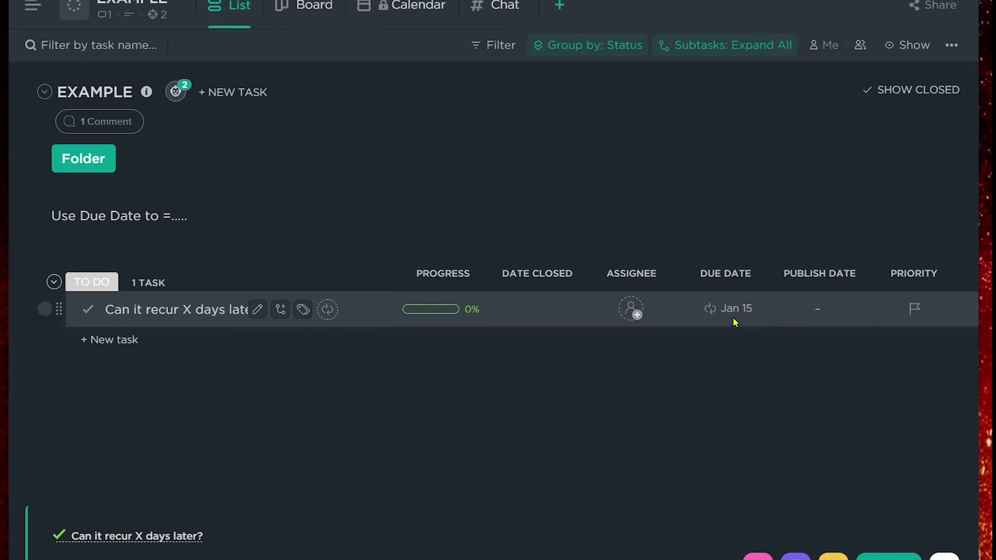
Step: In the Jan 15 due date's recurrence settings, pick Jan 17 and try Custom monthly by week
mouse_move(708, 319)
click(692, 316)
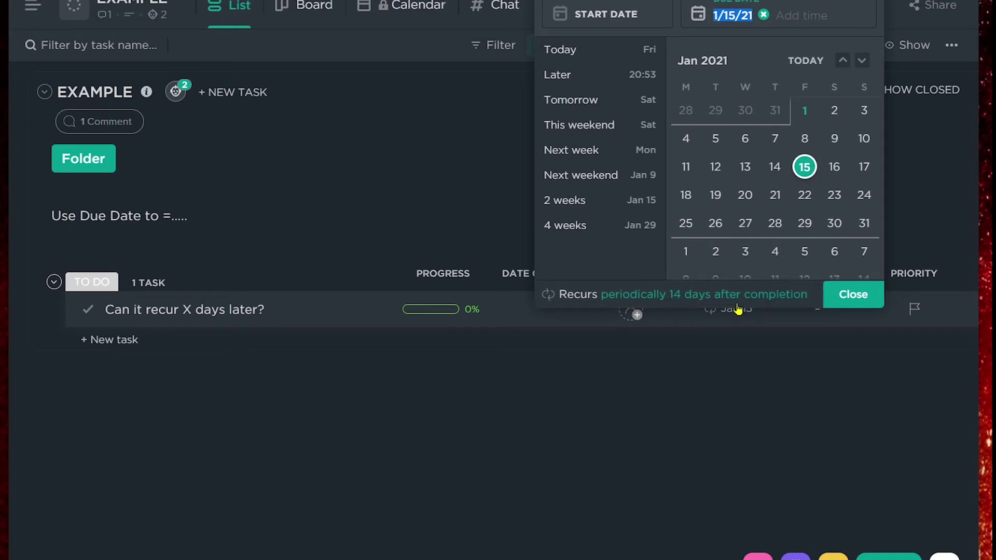
click(658, 296)
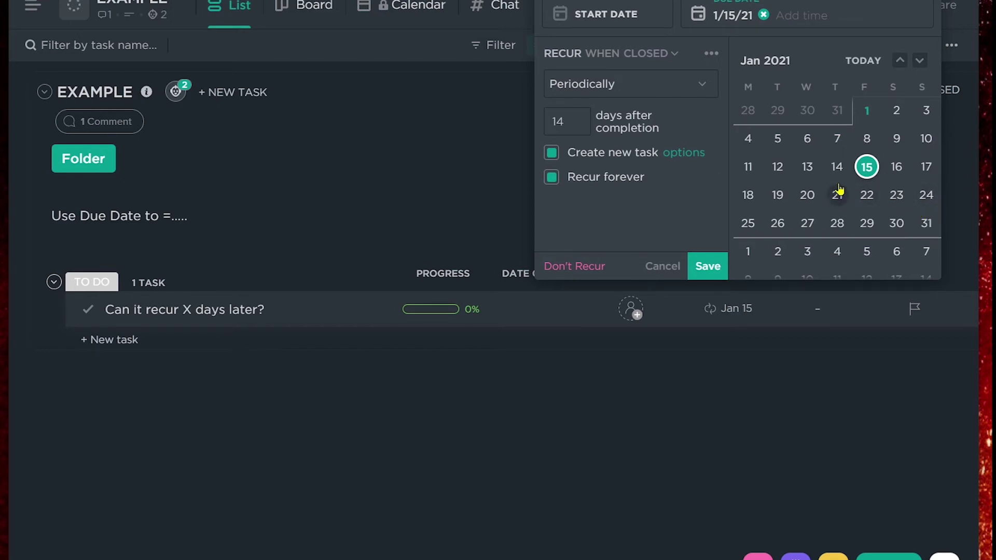
click(926, 166)
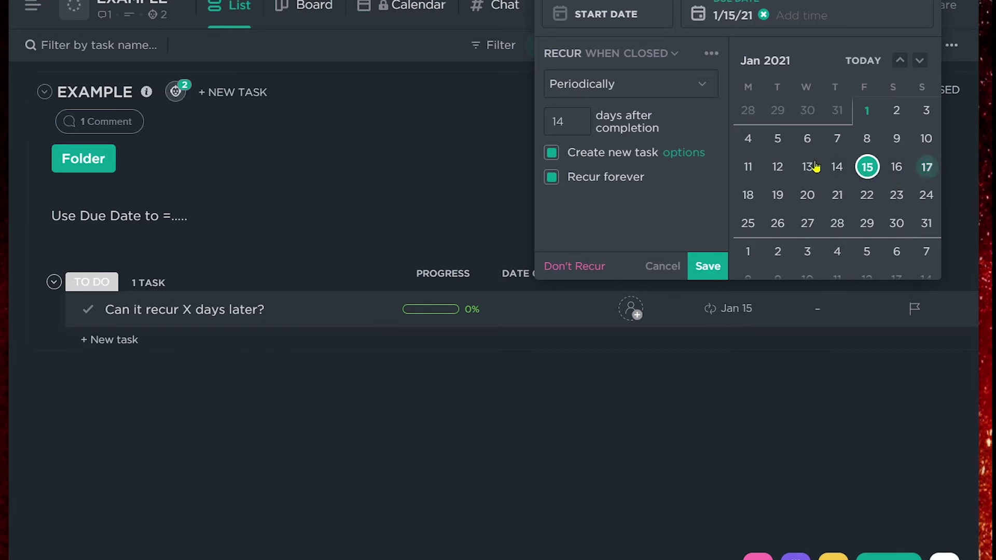
click(578, 97)
click(580, 271)
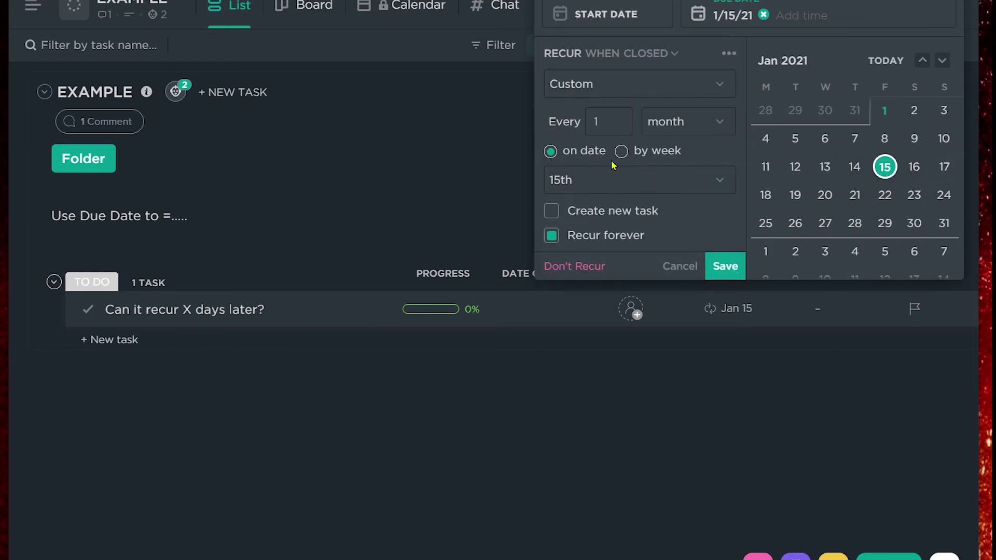
click(625, 151)
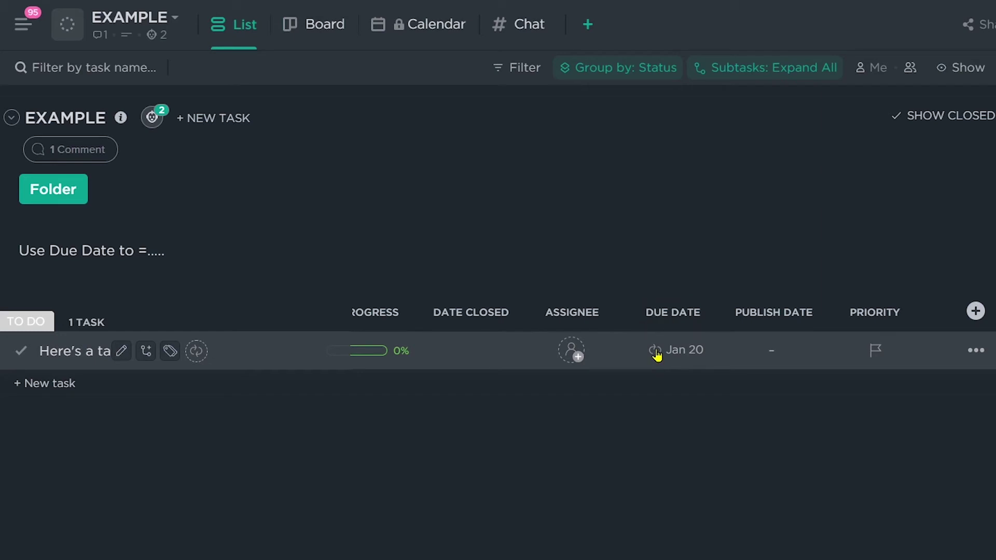
Step: Add a task named 'Team creates a task' to the list, leaving its due date empty
click(51, 391)
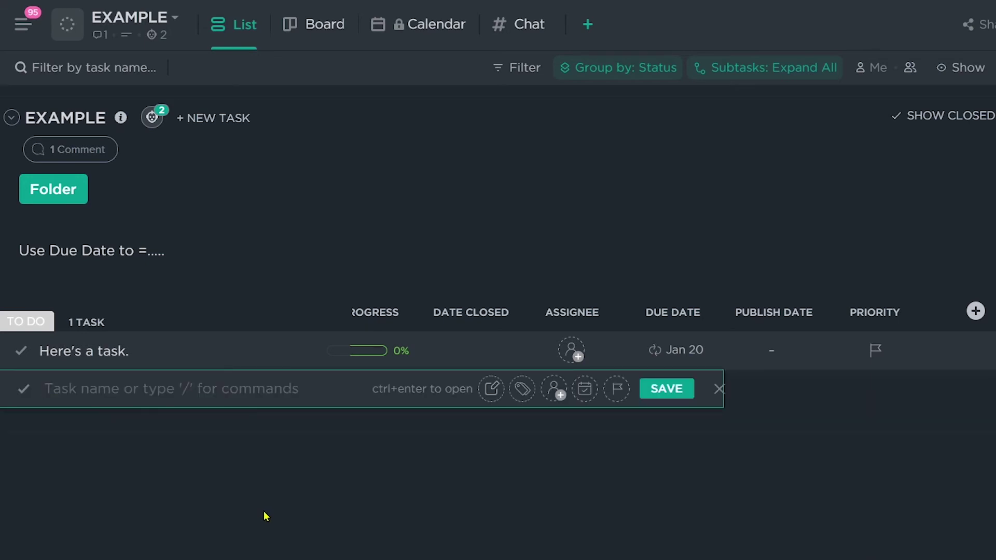
text(Team creat)
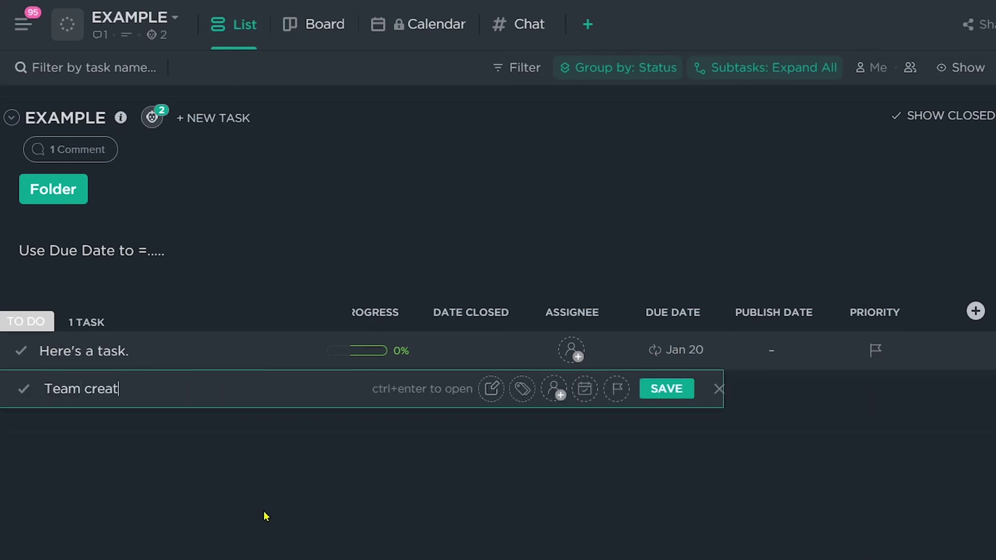
text(es a task)
key(Return)
key(Escape)
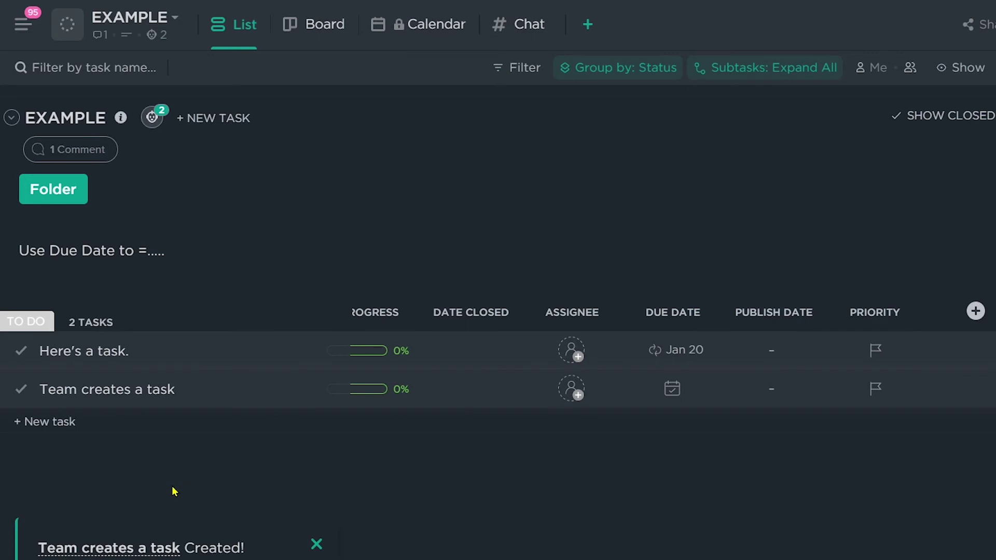
click(316, 544)
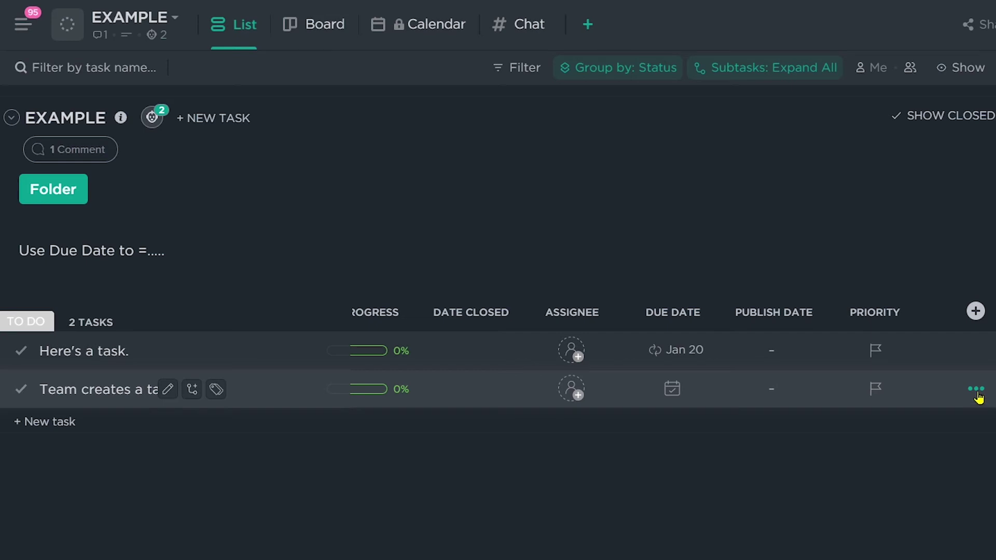
click(671, 399)
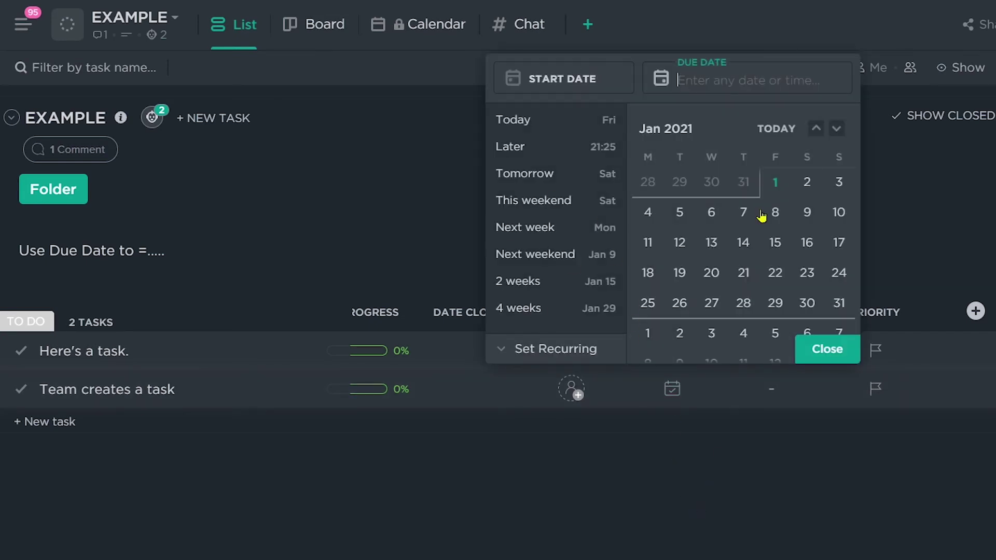
click(633, 480)
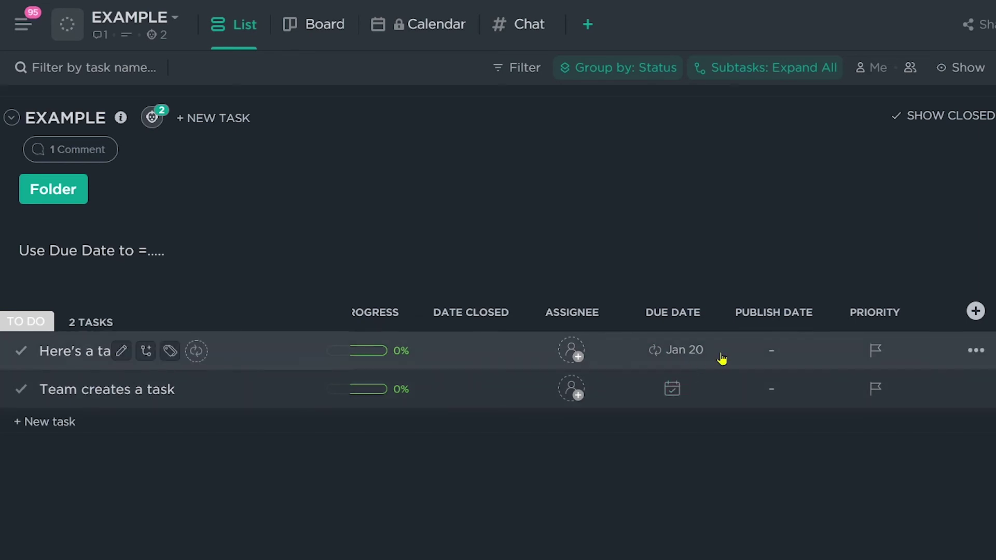
Step: Open 'Here's a task.' and start saving it as a new template
right_click(732, 358)
click(549, 478)
click(75, 353)
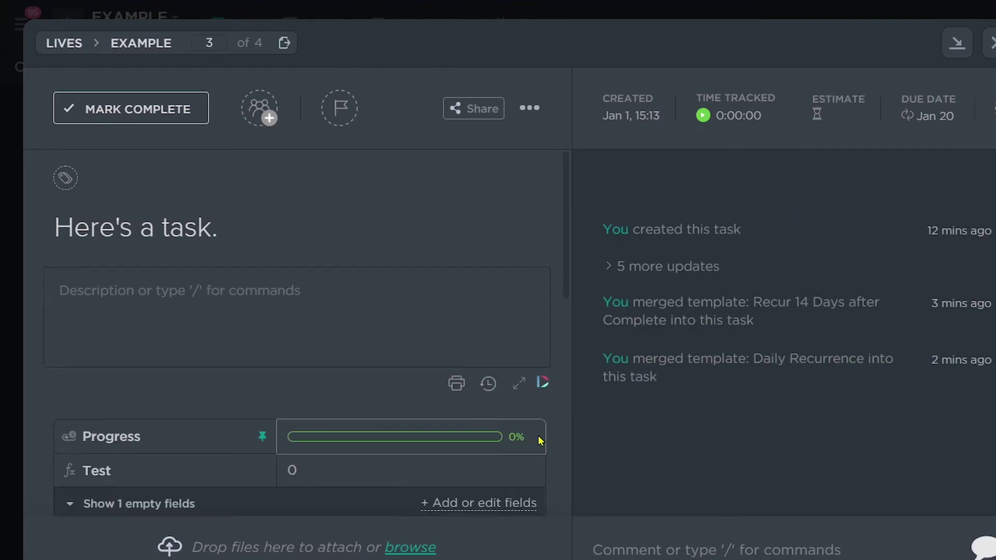
click(530, 114)
mouse_move(580, 395)
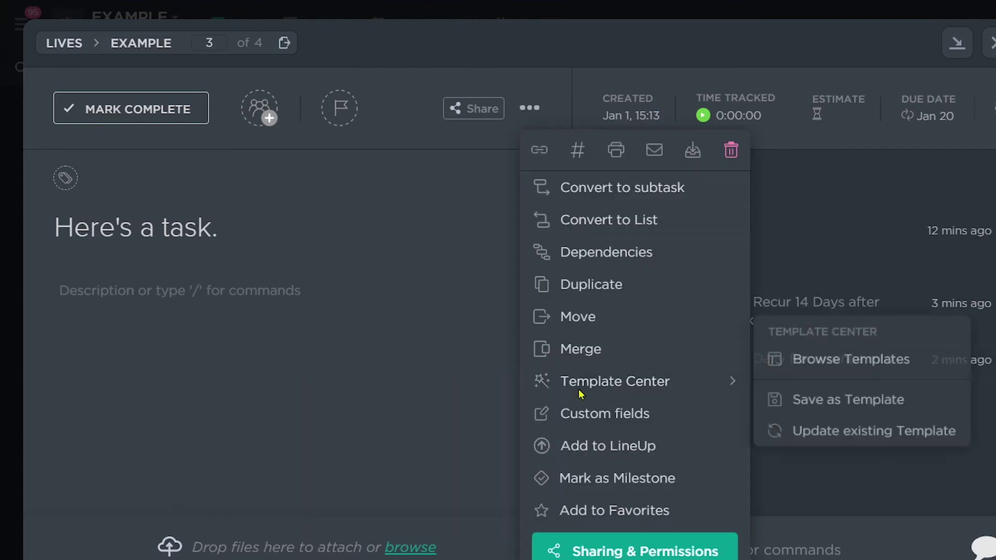
click(834, 399)
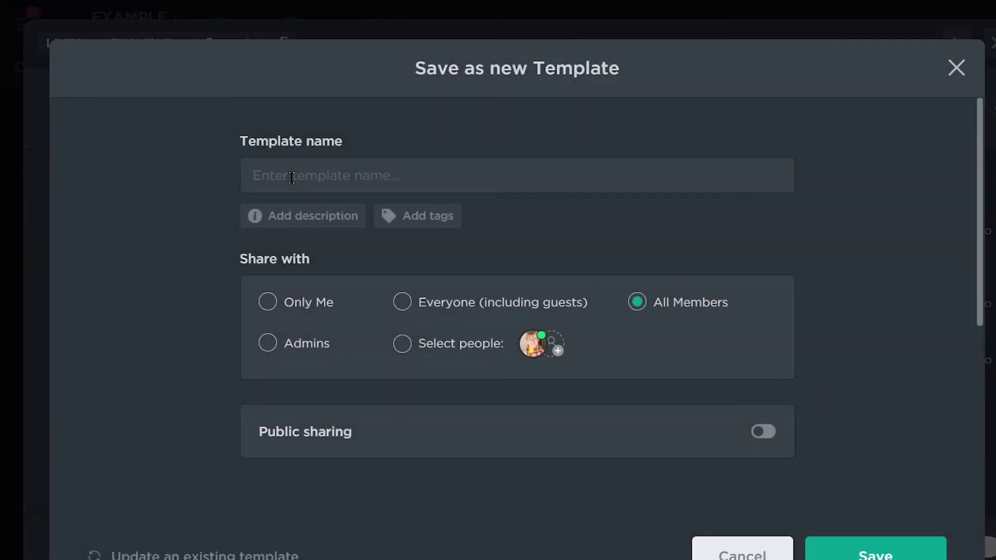
Step: Name the template 'Recur Daily' and tag it recurrence
text(Recur Daily)
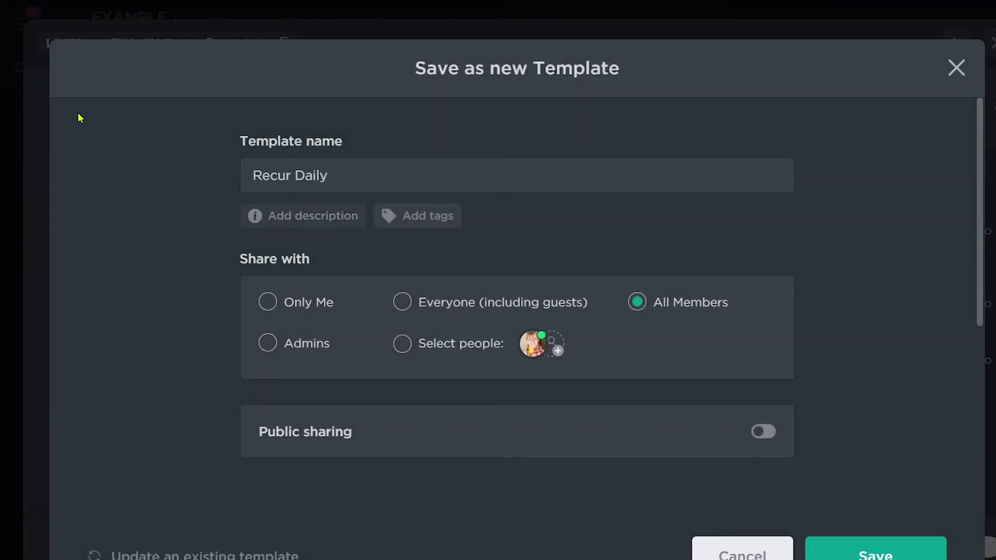
click(396, 222)
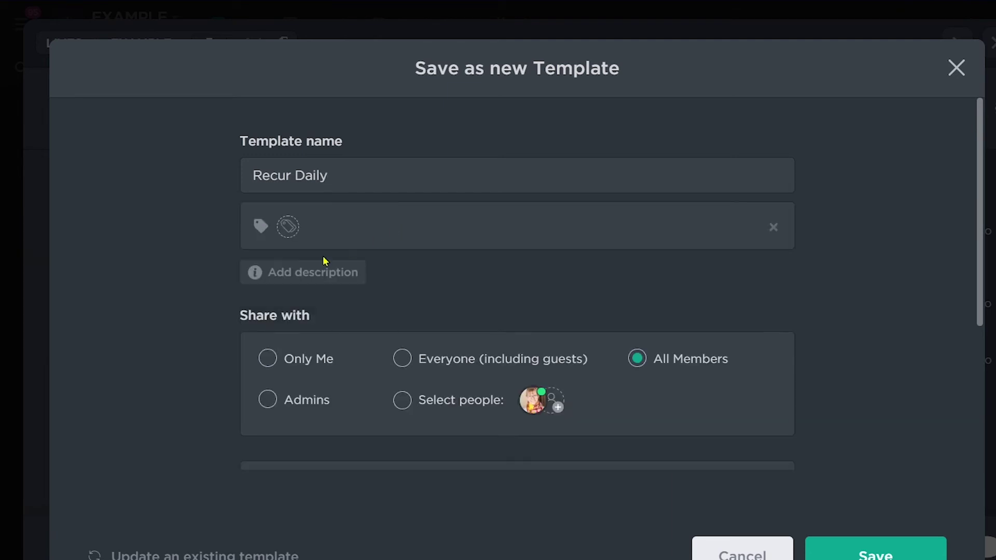
click(287, 226)
click(326, 307)
click(250, 280)
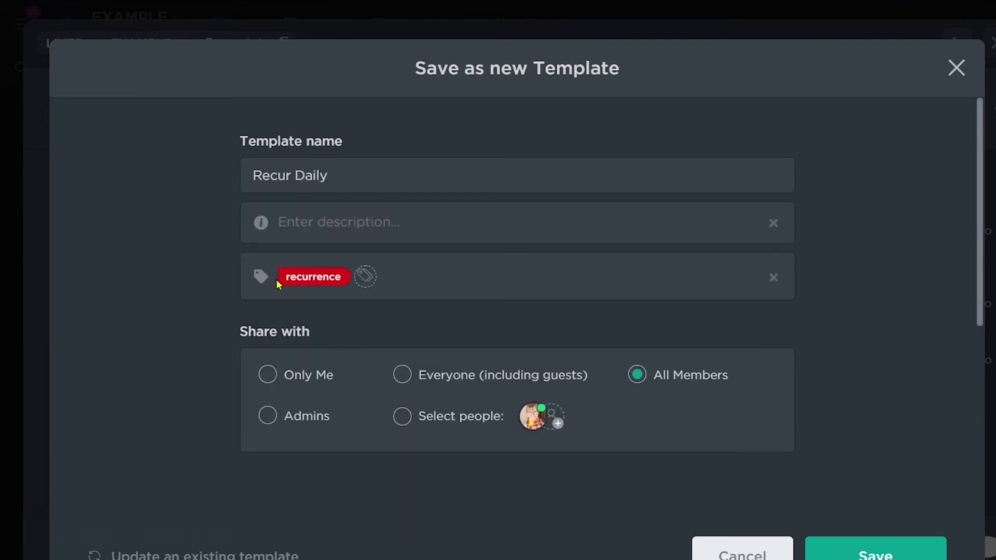
scroll(293, 334, down, 5)
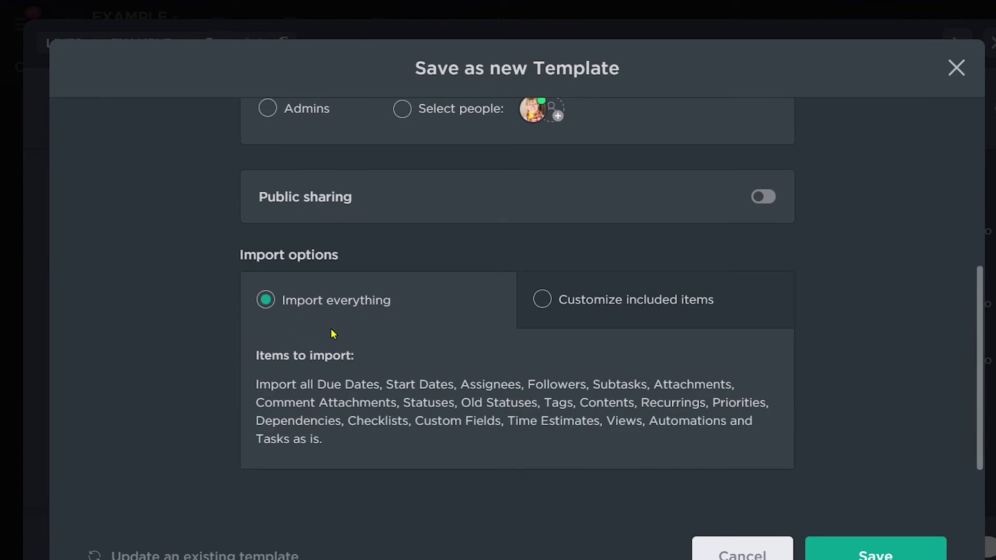
drag(248, 267, 341, 263)
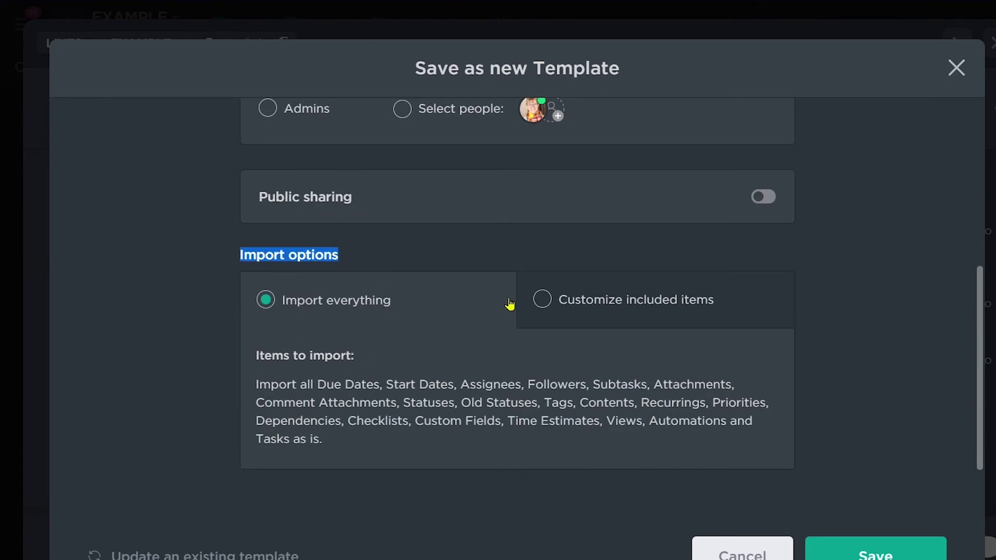
Step: Exclude every template item except Recurring settings, then save the template
click(542, 301)
scroll(718, 400, down, 2)
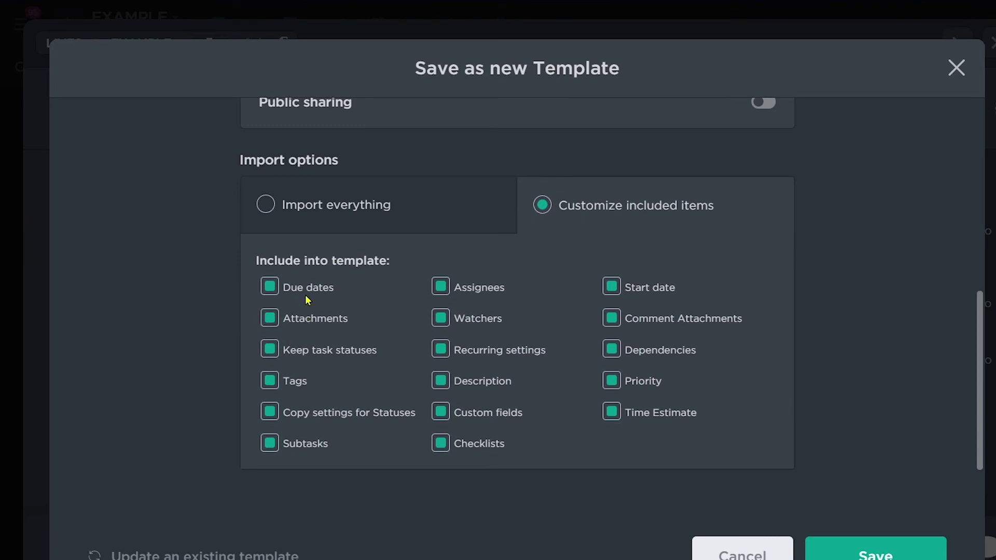
click(268, 290)
click(270, 322)
click(269, 350)
click(269, 381)
click(270, 412)
click(269, 445)
click(440, 443)
click(440, 412)
click(441, 384)
click(441, 287)
click(440, 318)
click(612, 287)
click(613, 318)
click(612, 350)
click(612, 381)
click(612, 413)
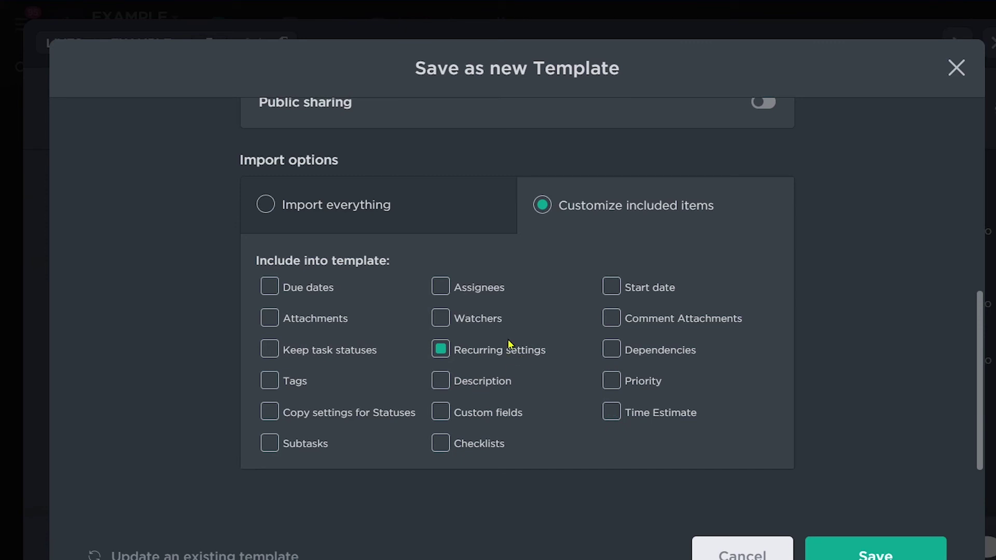
click(877, 556)
key(Escape)
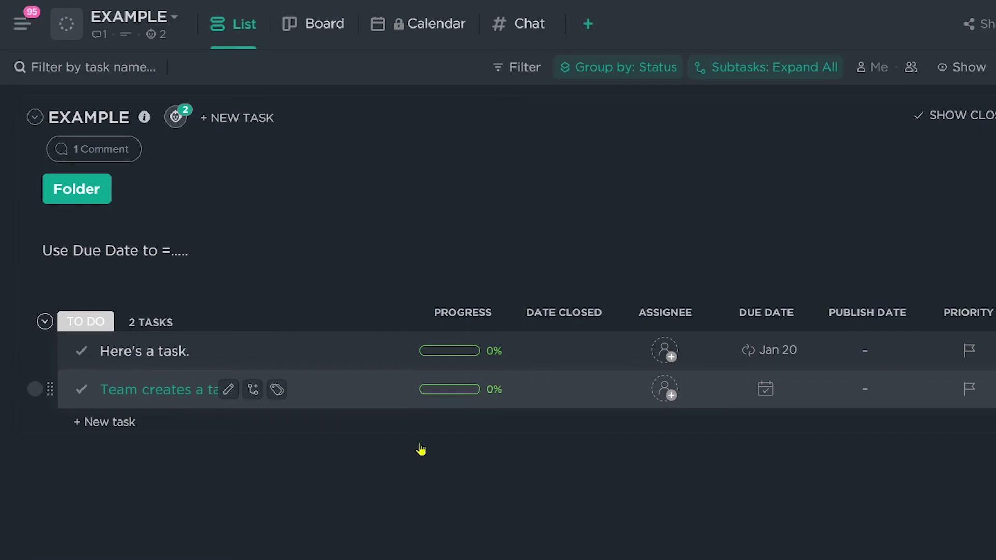
Step: Set the due date of 'Team creates a task' to Jan 13
click(326, 390)
click(917, 108)
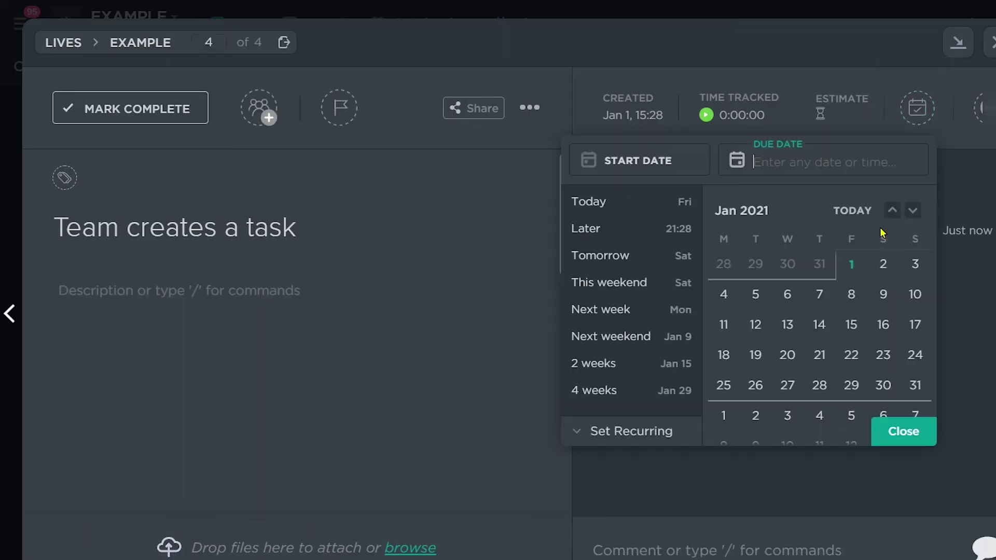
click(787, 325)
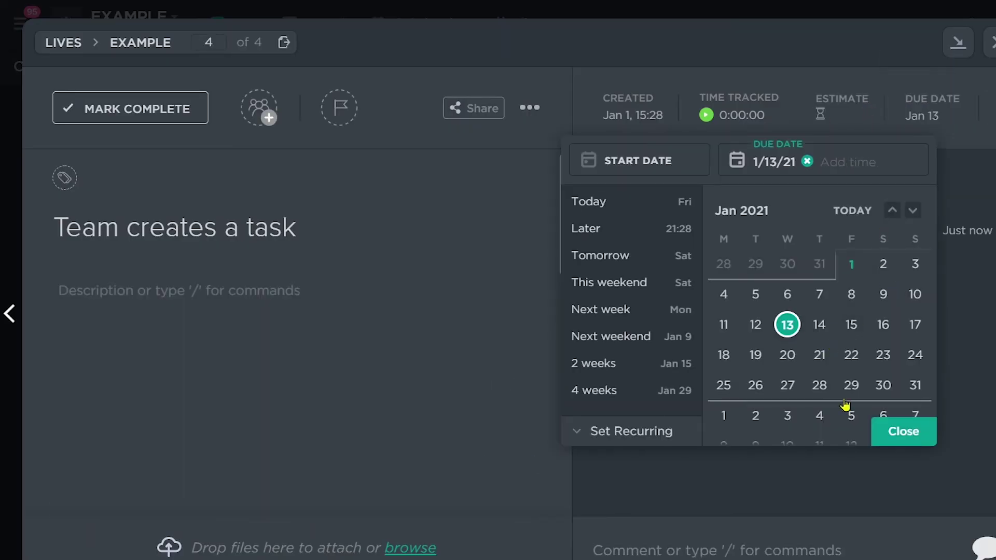
click(877, 430)
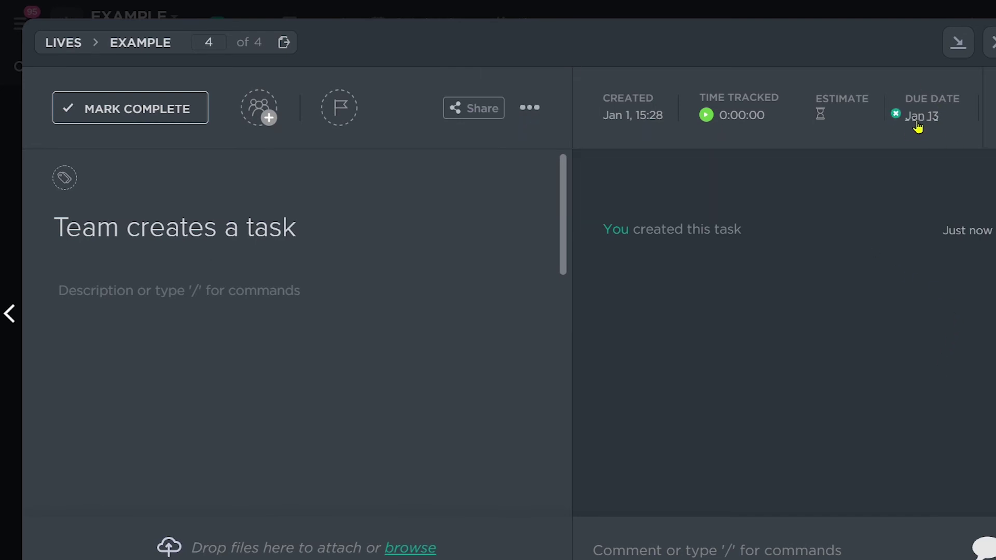
Step: Apply the Daily Recurrence template to the task from Browse Templates, then close it
click(530, 110)
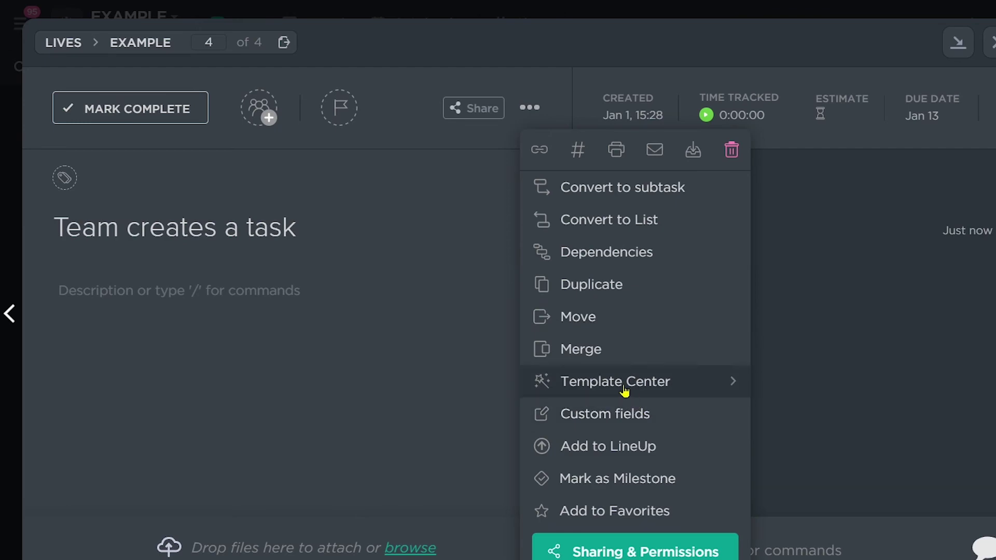
mouse_move(702, 394)
click(851, 366)
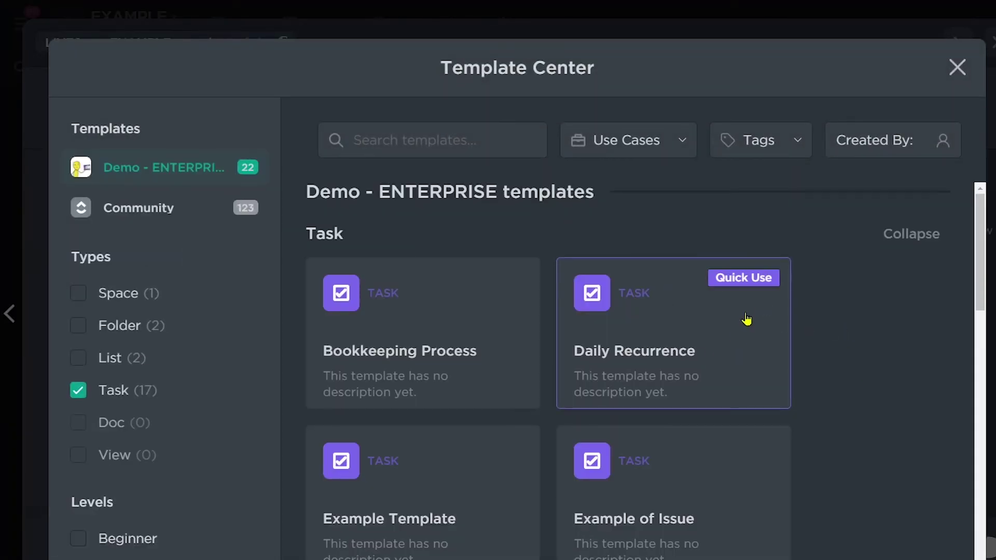
click(739, 279)
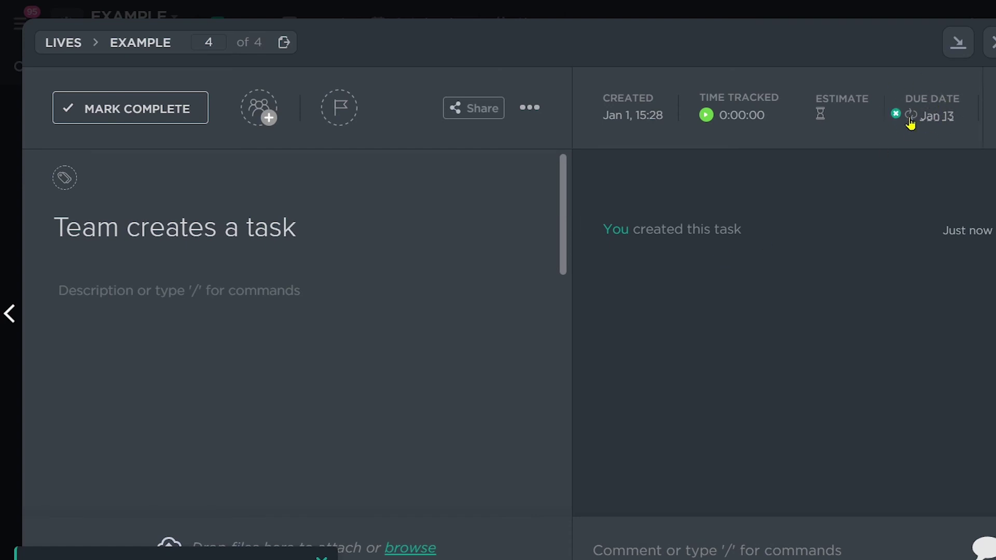
mouse_move(909, 123)
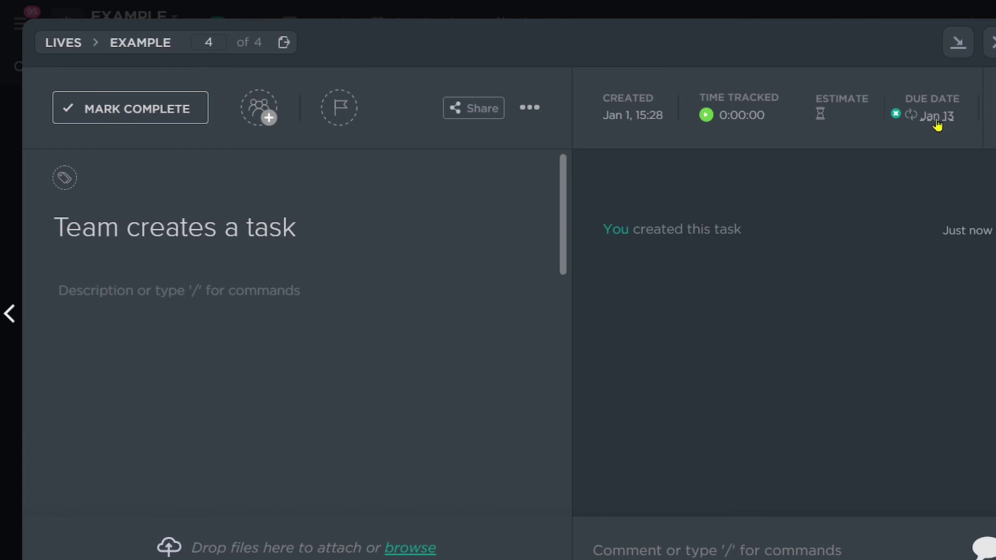
click(990, 41)
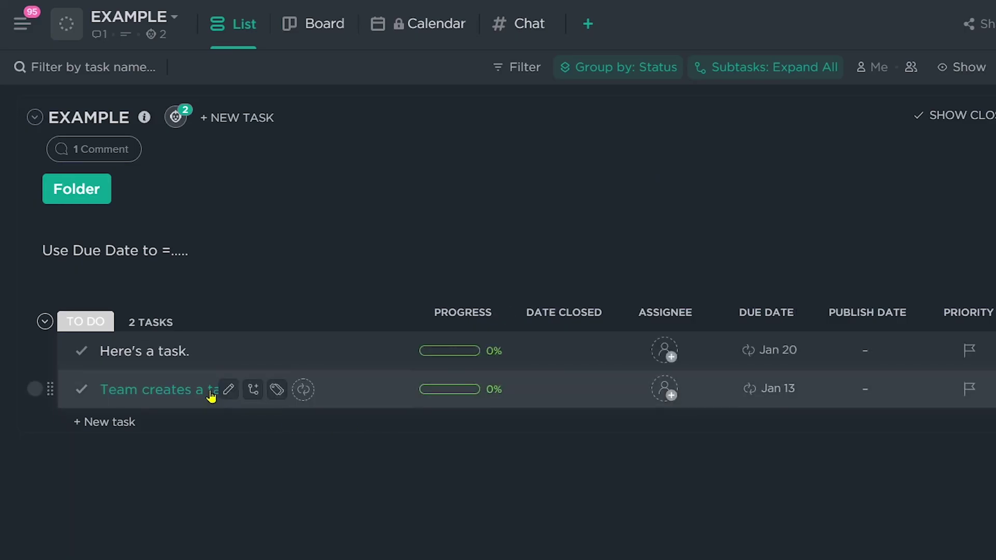
Step: Reopen 'Team creates a task' and review the Daily Recurrence template merge in its activity
click(274, 398)
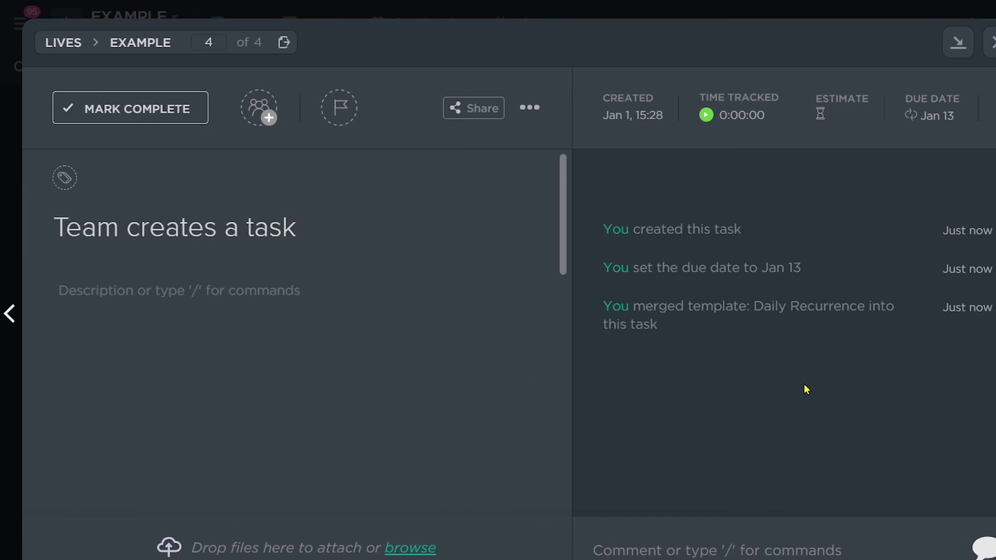
drag(697, 327, 605, 305)
key(ctrl+a)
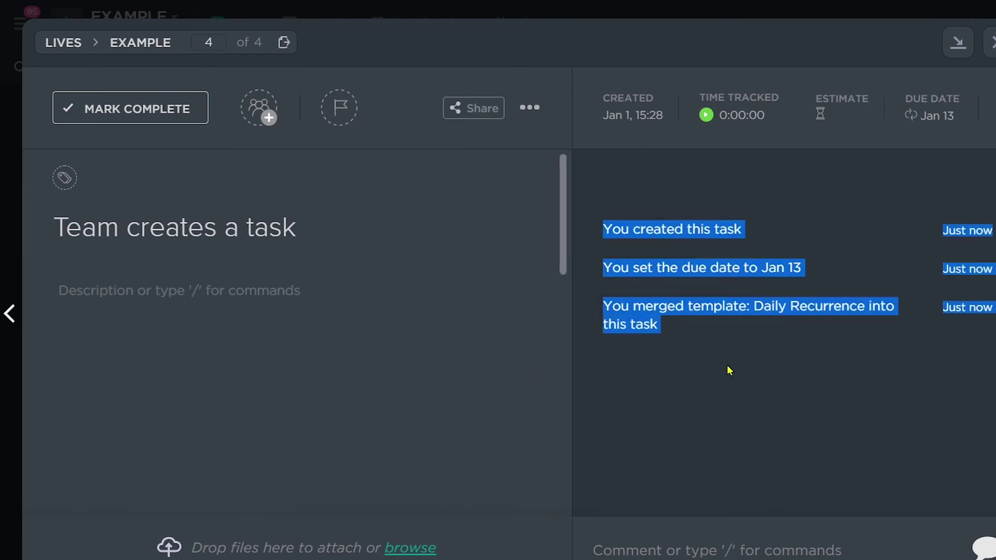
click(727, 365)
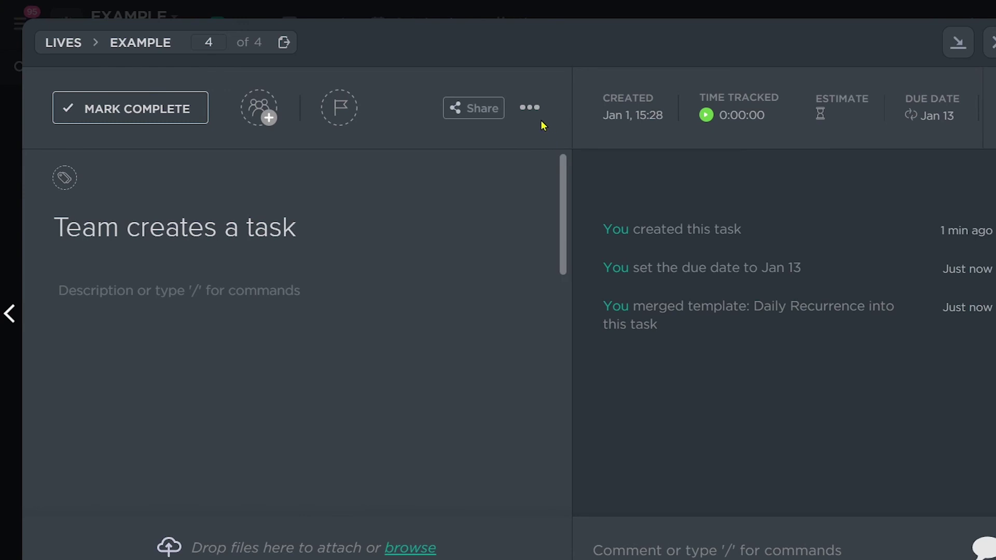
click(529, 108)
Step: Draft a custom automation applying a template on Status Changes, then close it unsaved
mouse_move(571, 382)
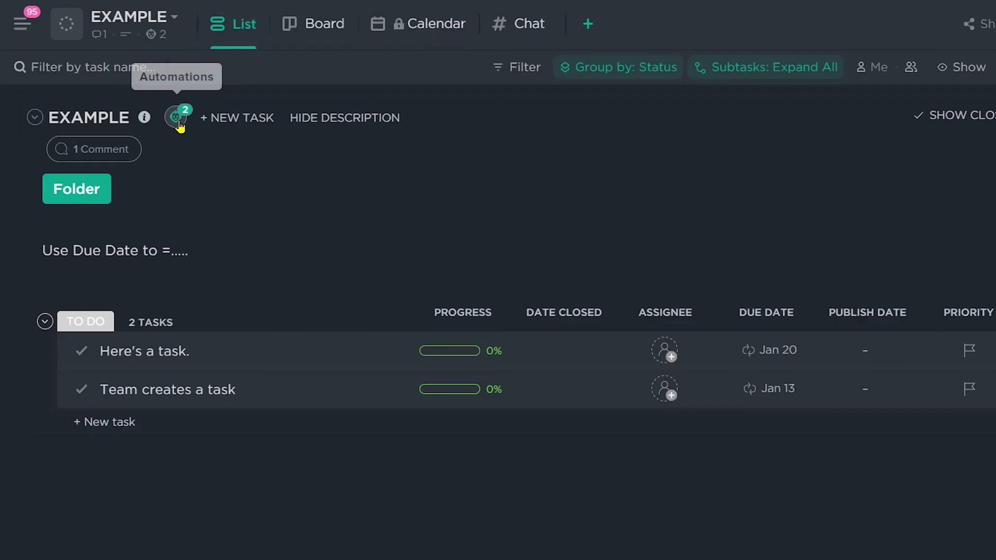
click(178, 116)
click(228, 218)
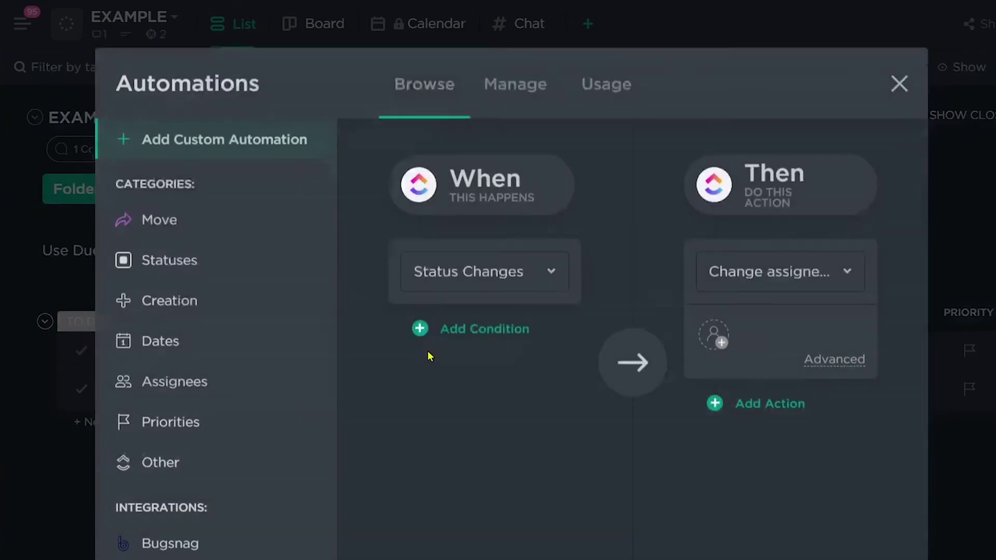
click(758, 256)
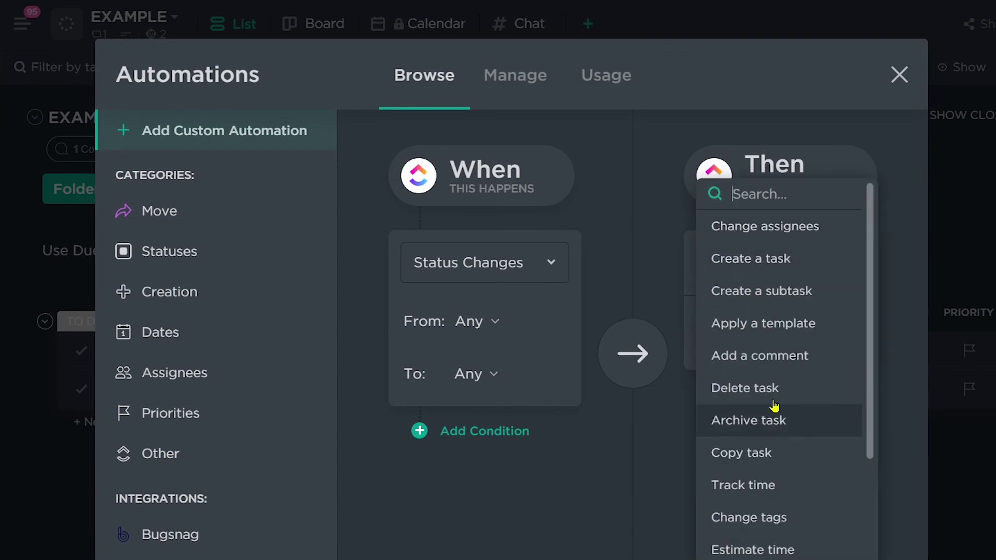
click(776, 325)
click(458, 264)
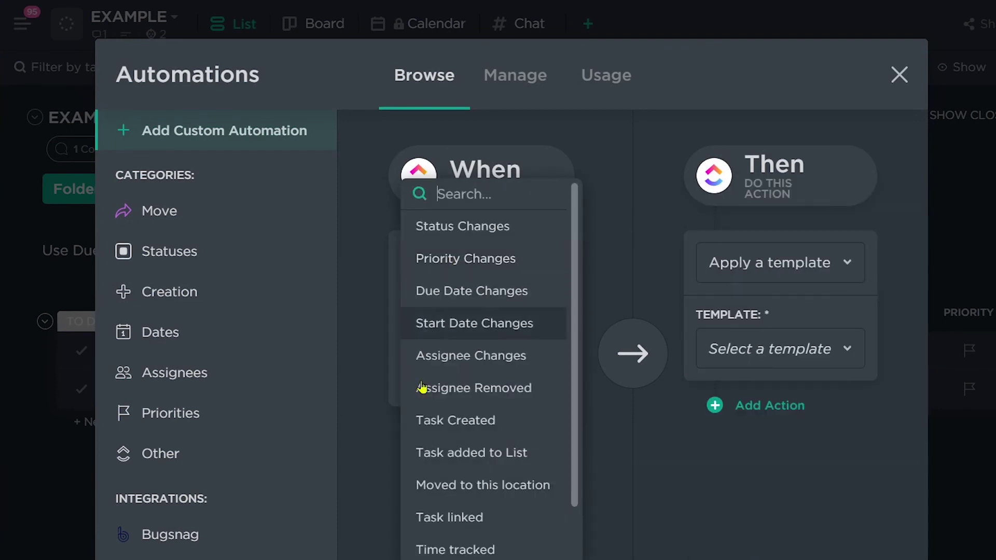
click(650, 532)
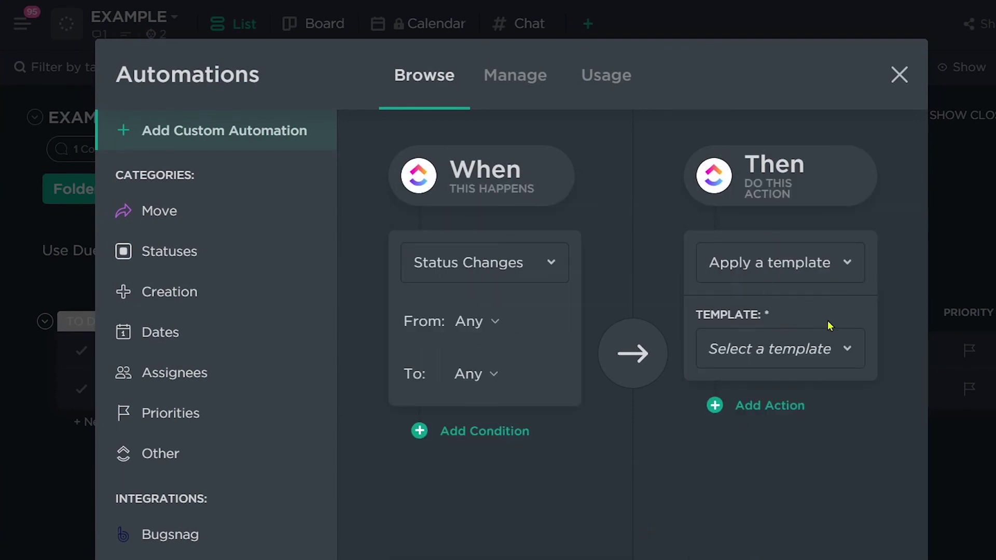
click(900, 75)
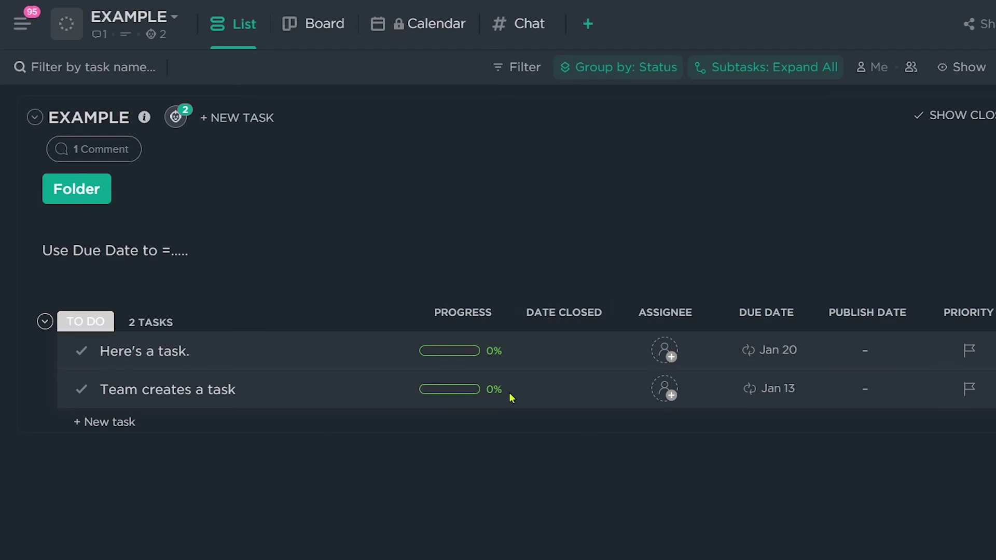
mouse_move(747, 428)
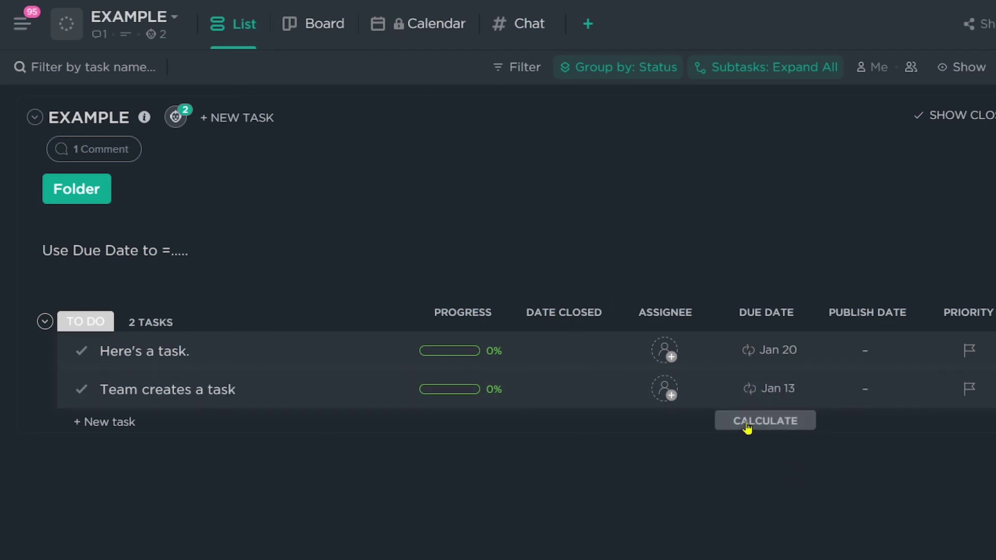